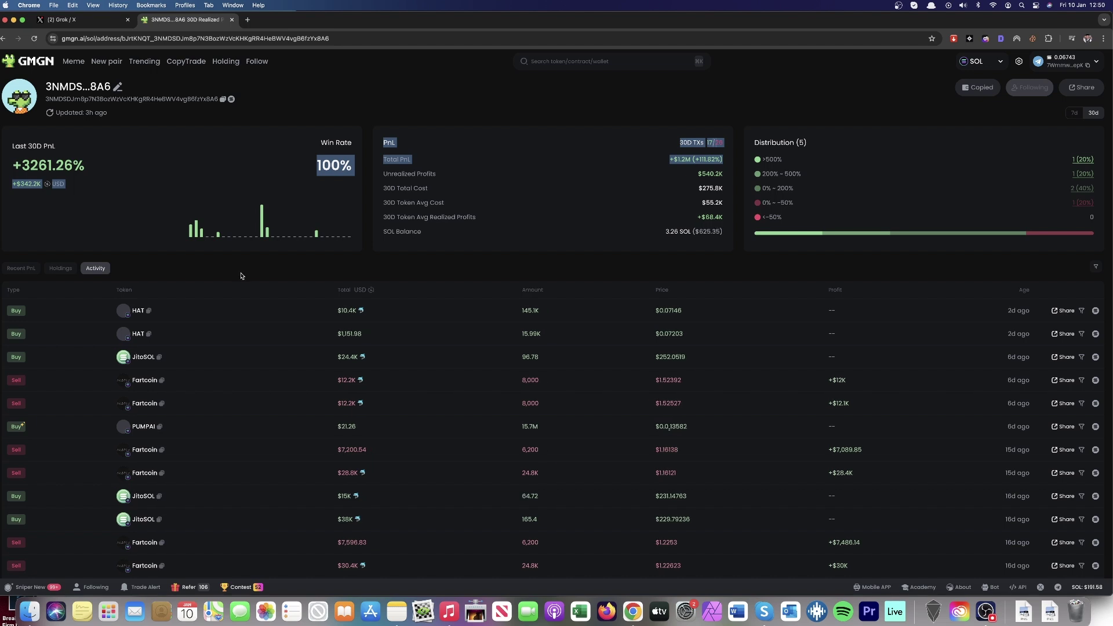
Step: Browse the New pair, Trending and CopyTrade dashboards, ending on the 24h Trending token list
click(258, 176)
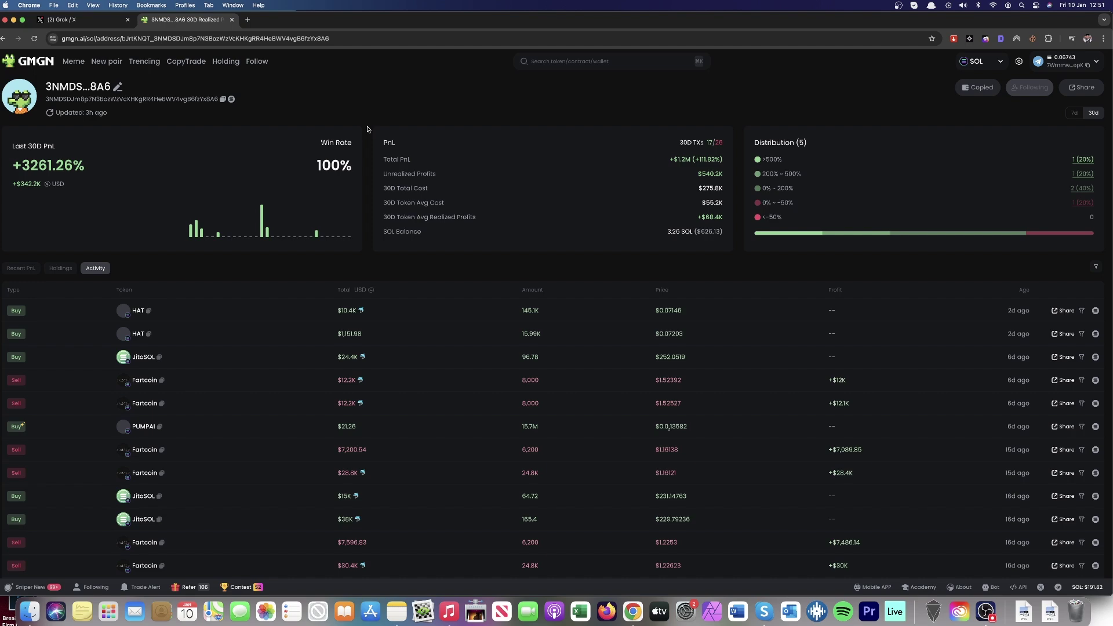
scroll(367, 140, down, 5)
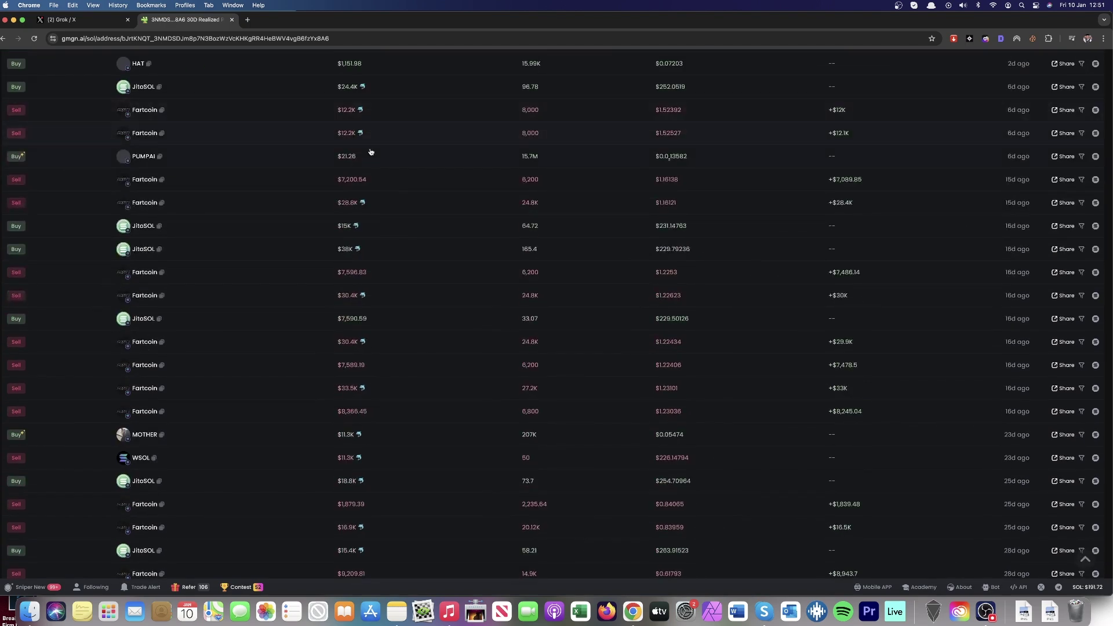
scroll(370, 151, up, 5)
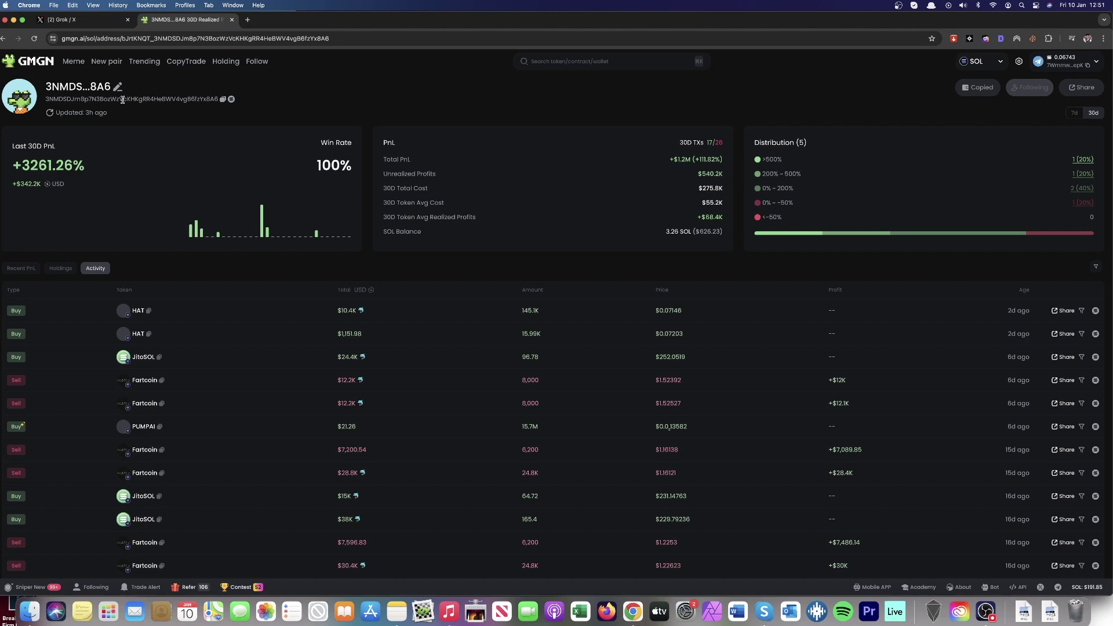
click(114, 62)
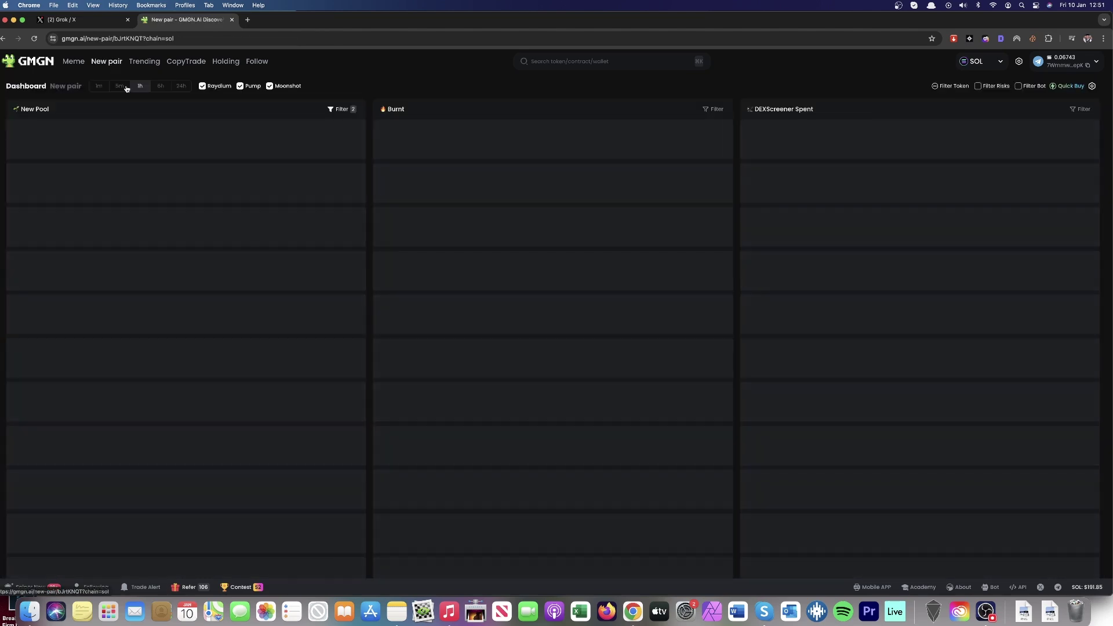
click(149, 62)
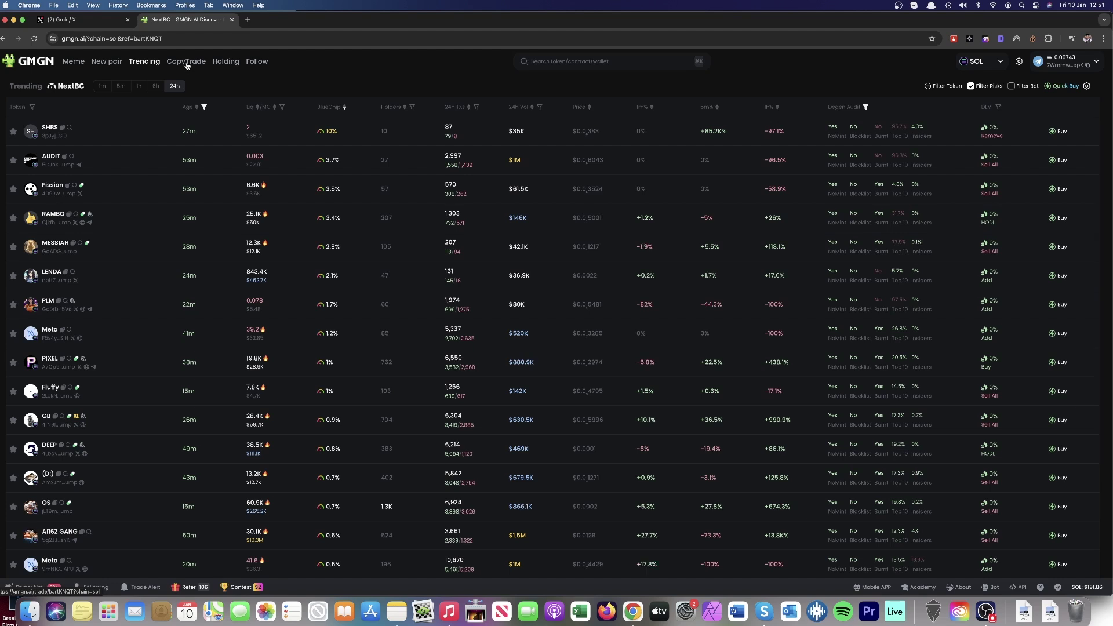
click(187, 64)
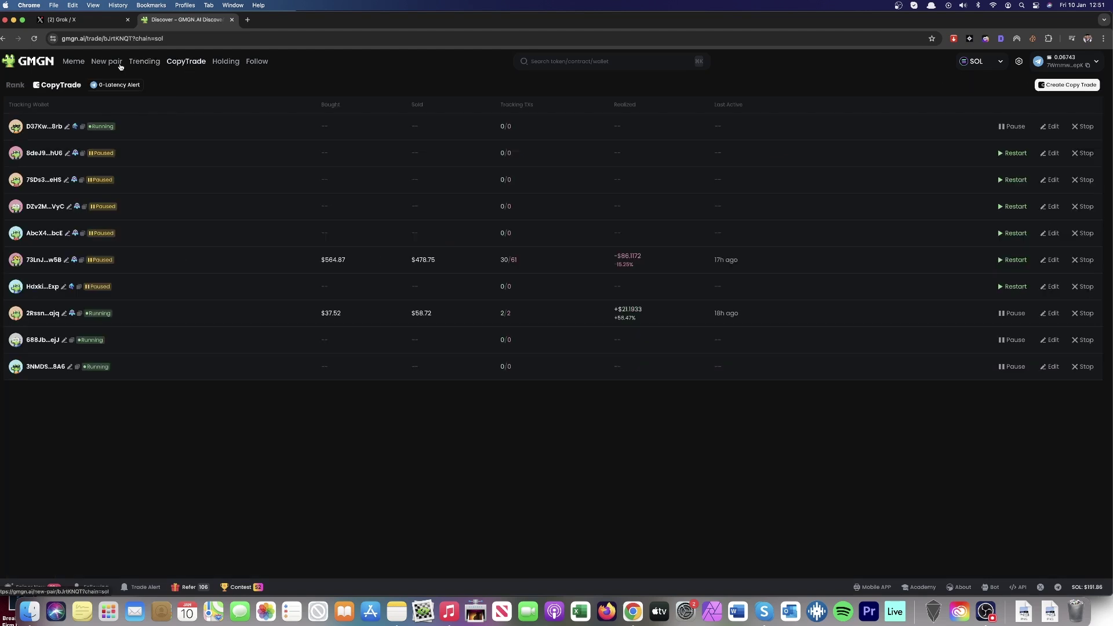
click(140, 63)
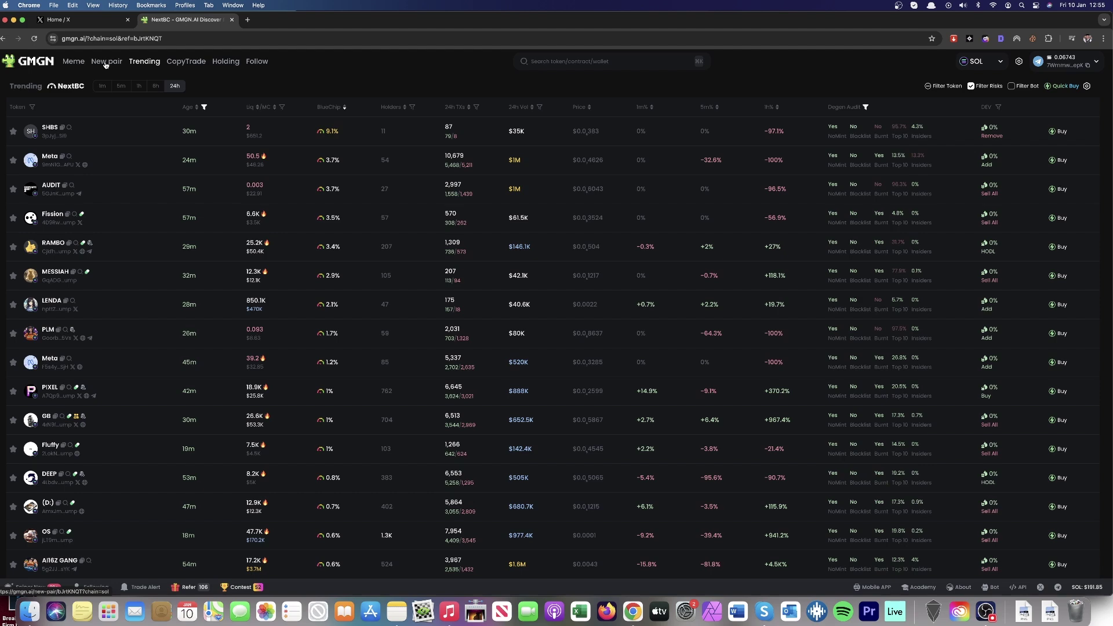
click(105, 64)
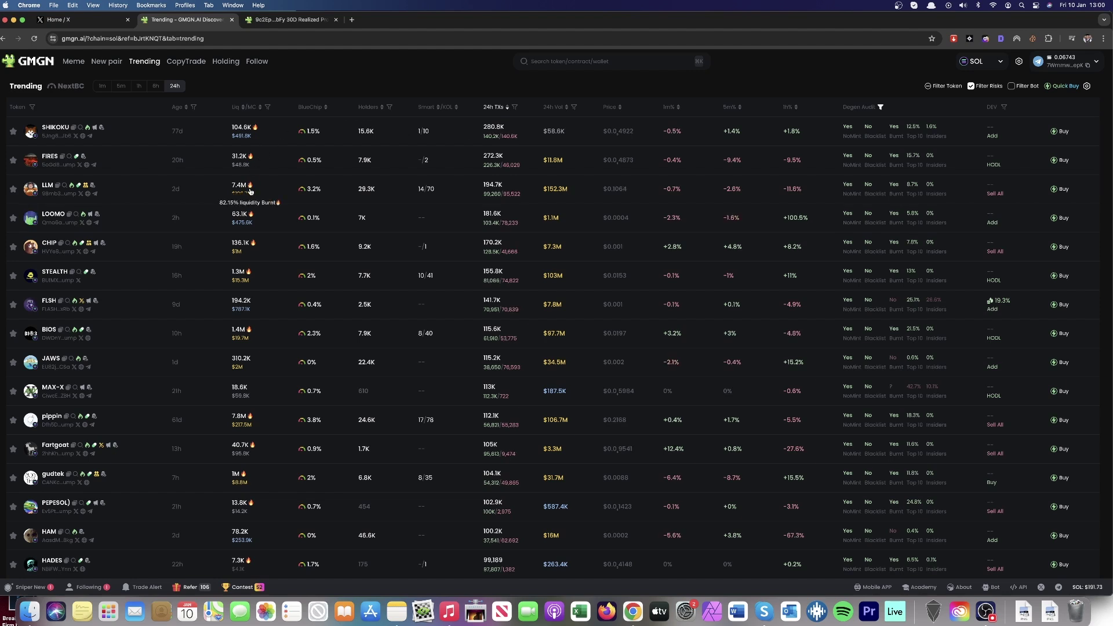
Step: Open the LLM token's page and sort its Holders list by PnL
click(45, 185)
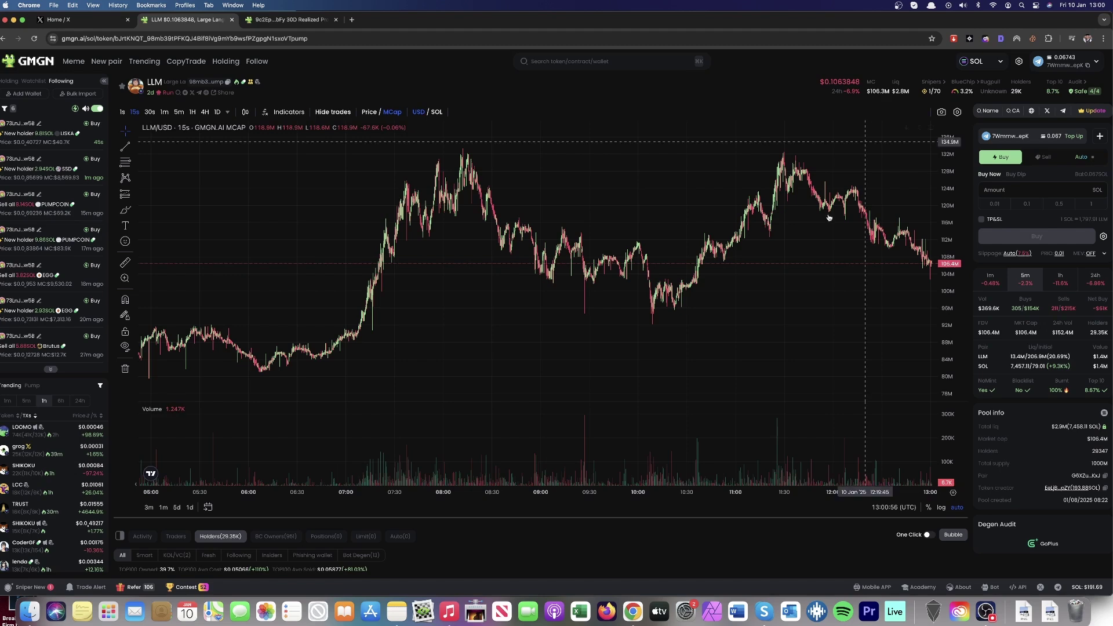
scroll(669, 557, down, 6)
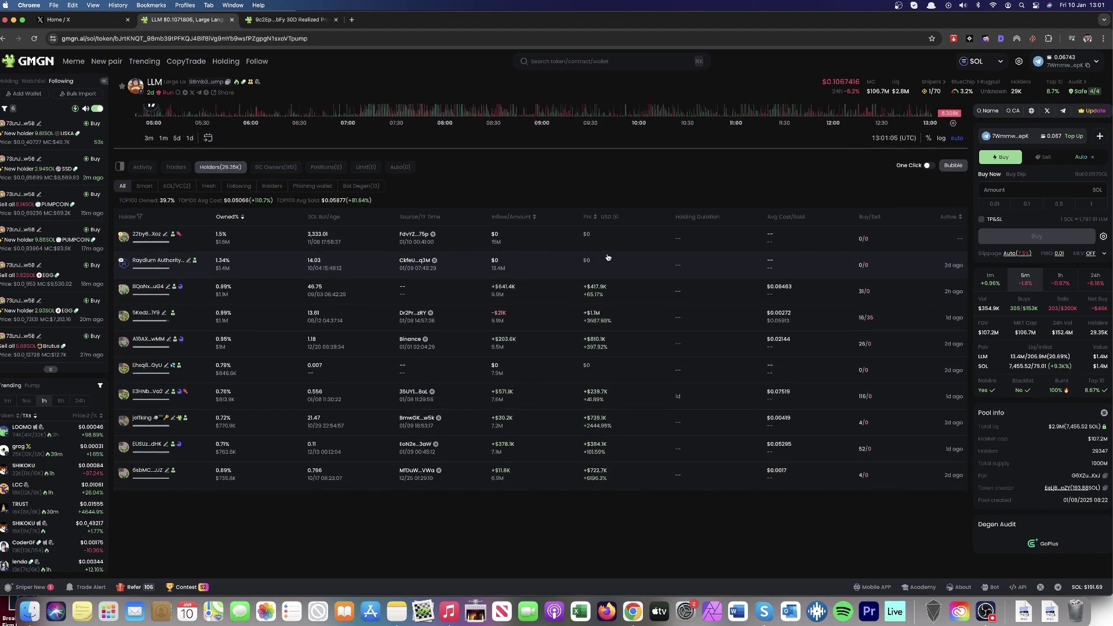
click(591, 221)
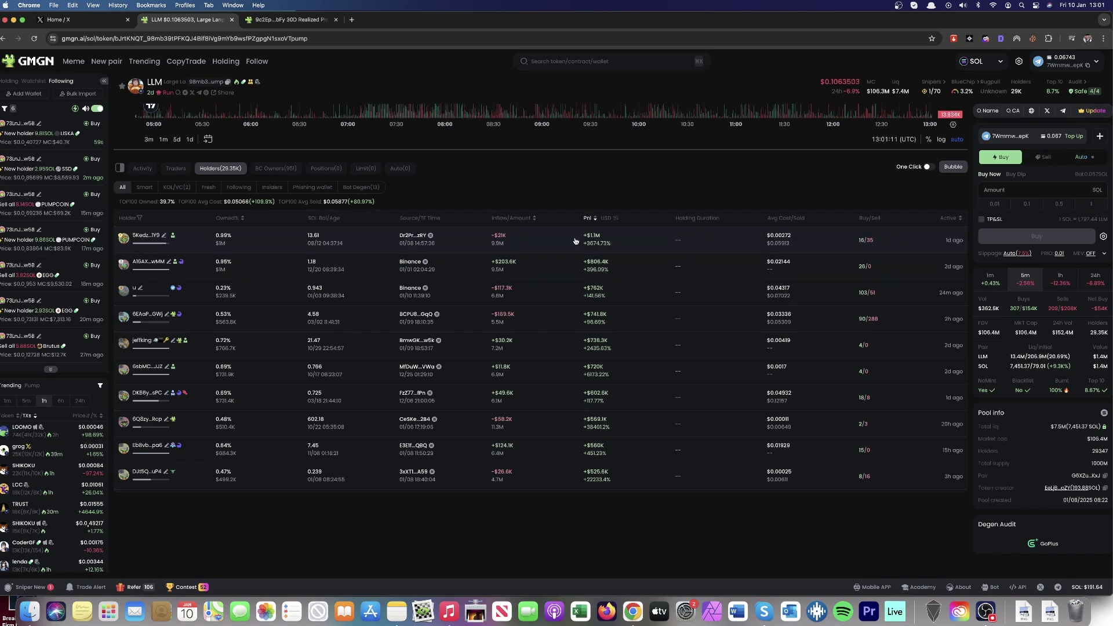
Step: Copy a top profitable holder's wallet address and switch to the other wallet tab
mouse_move(151, 264)
mouse_move(149, 237)
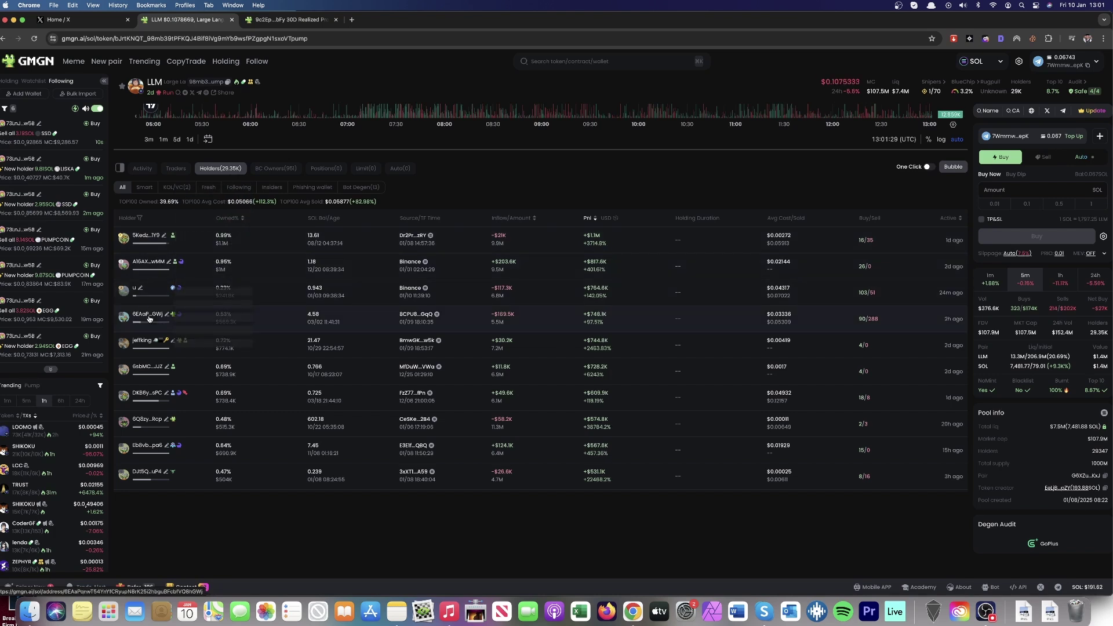
mouse_move(149, 319)
mouse_move(141, 345)
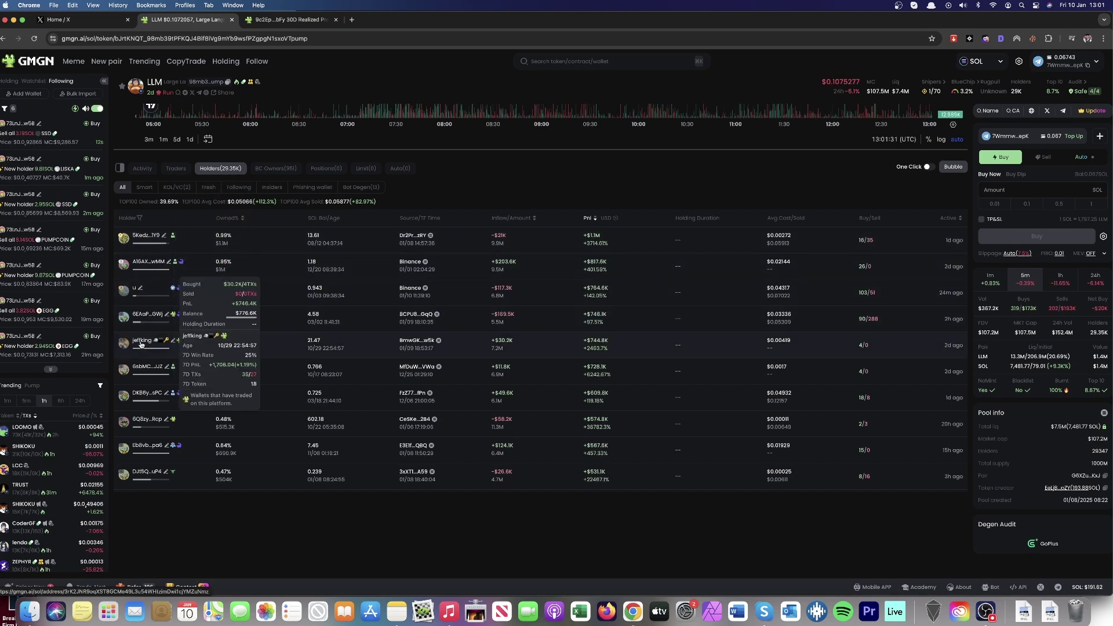
mouse_move(144, 397)
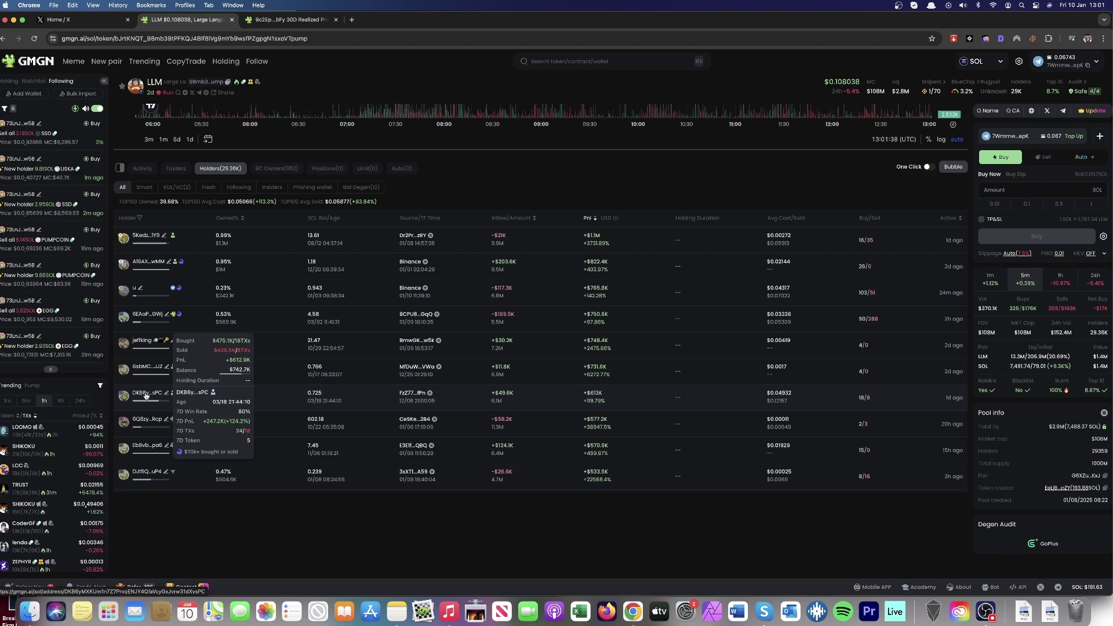
click(145, 397)
click(313, 20)
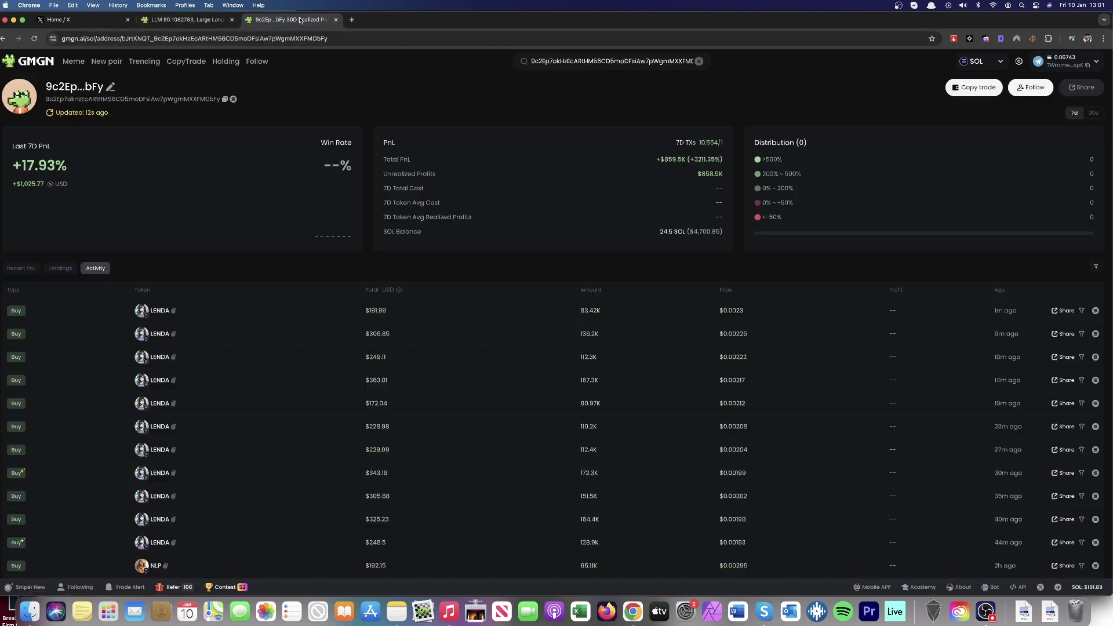
Step: Search the copied address, open its profile, view 30d stats (+72.88% PnL, 50% win rate) and follow it
click(602, 61)
text(DKB6yMXKUm1n7Z7PrvqENJY4QfaVcyGxJvrw31dXvsPC)
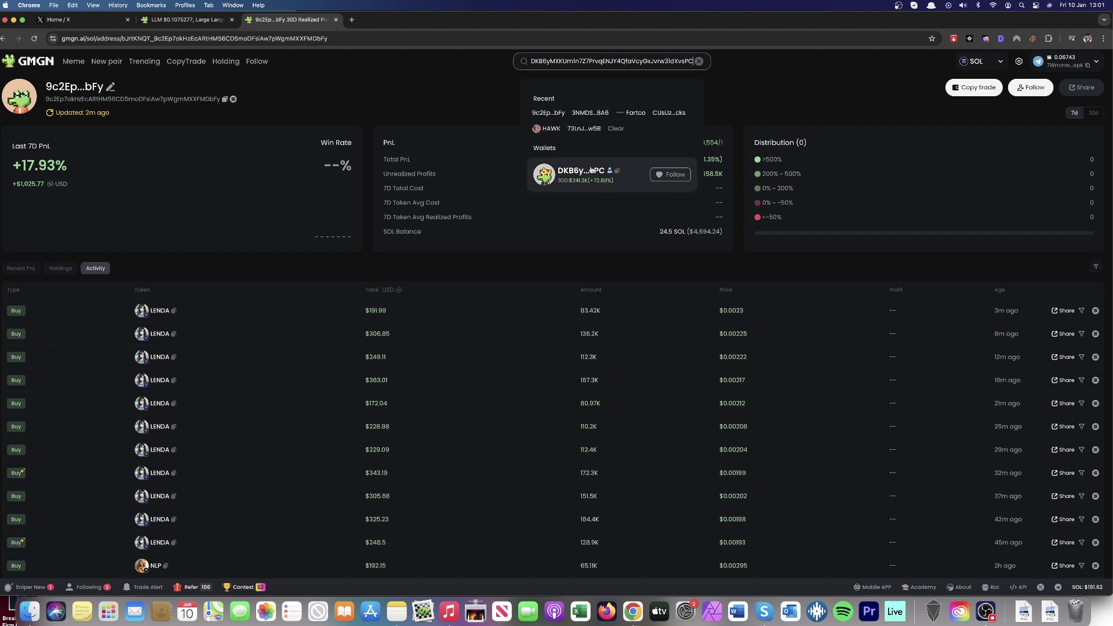
click(591, 169)
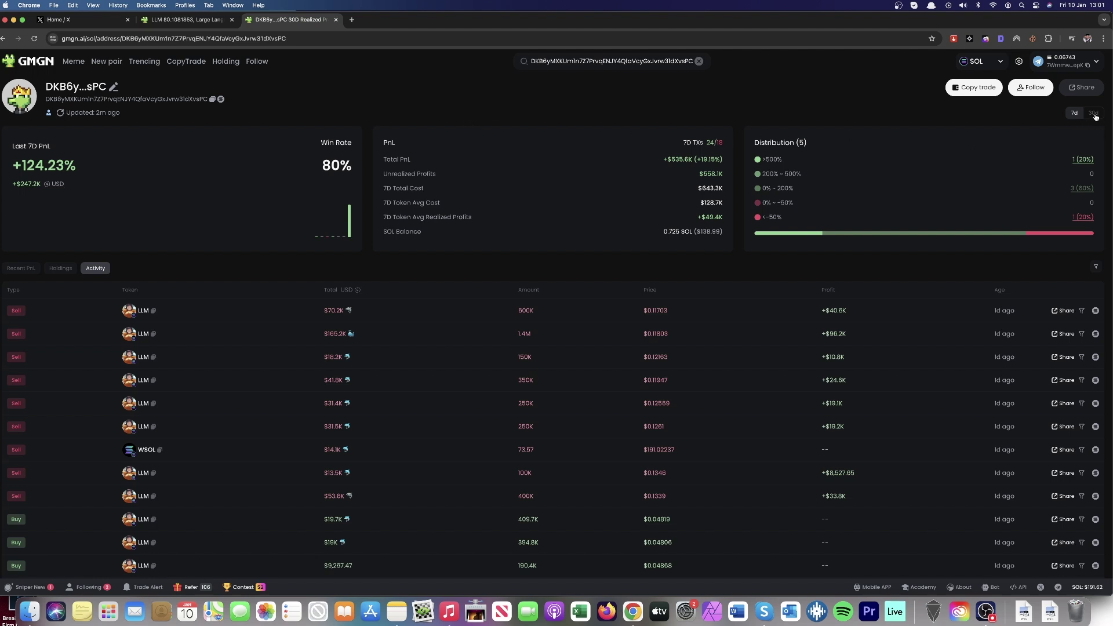
click(1093, 113)
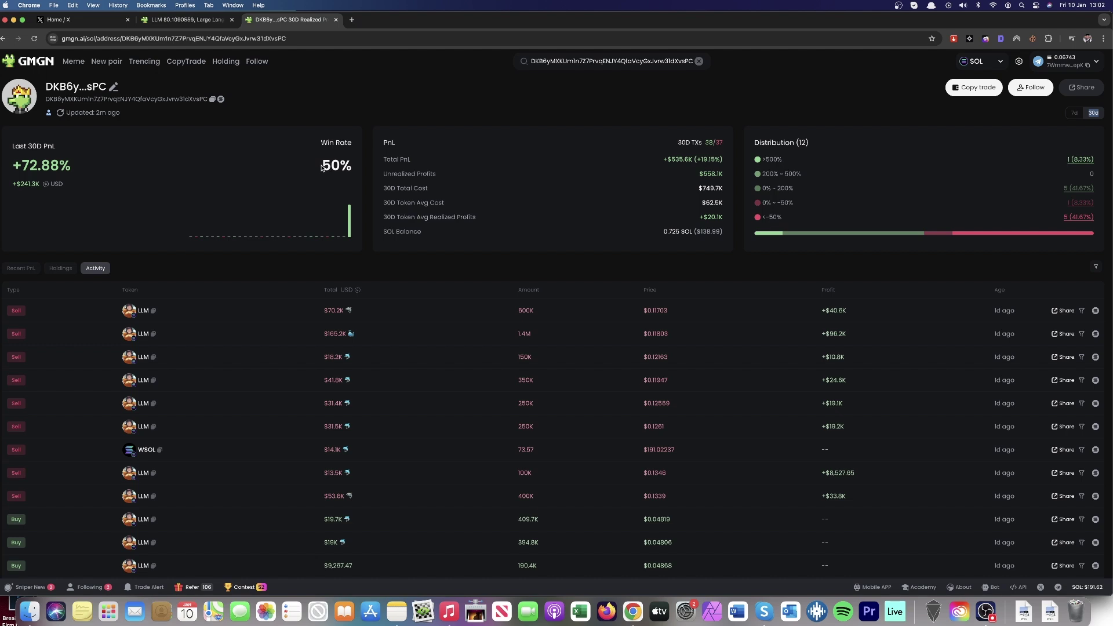
click(1031, 88)
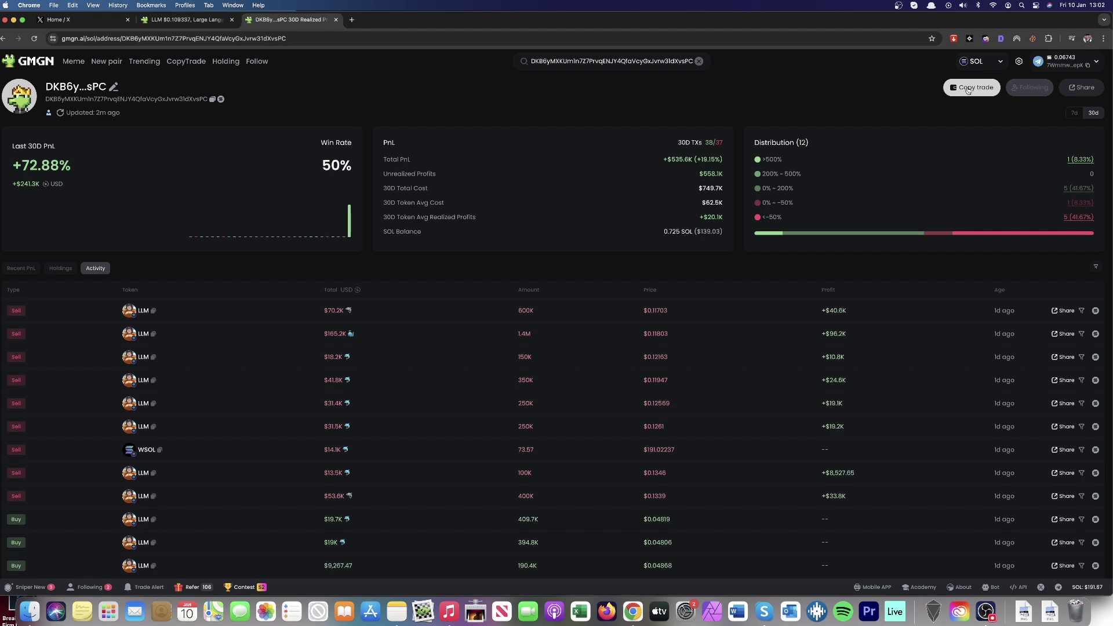
Step: Back on the LLM holders list, pick another holder and open their wallet (+49.34% PnL, 75% win rate)
click(174, 19)
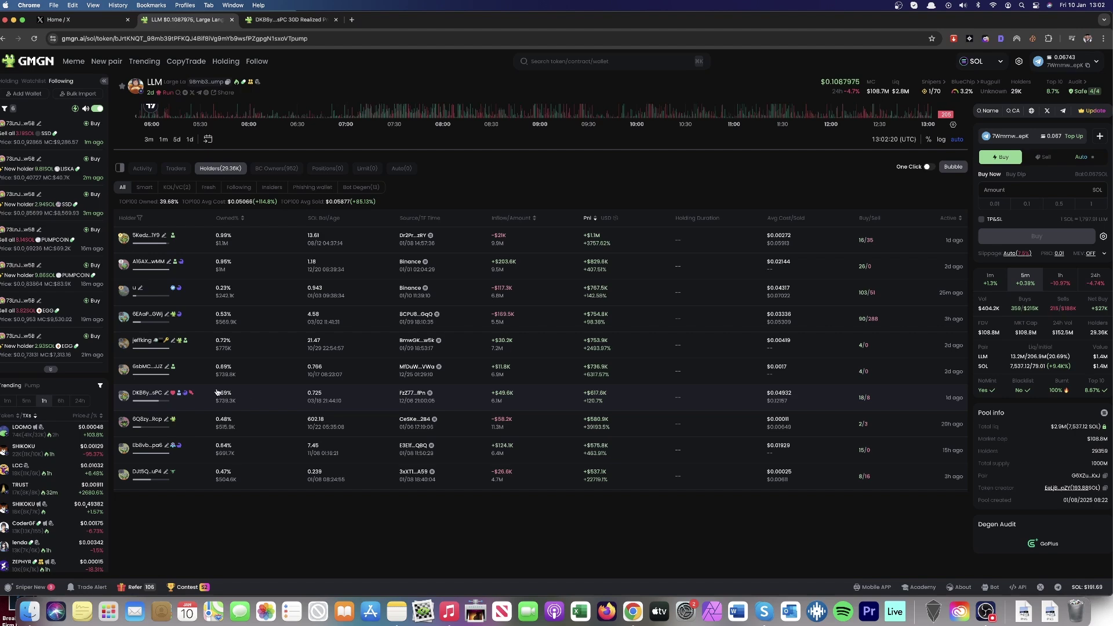
mouse_move(142, 420)
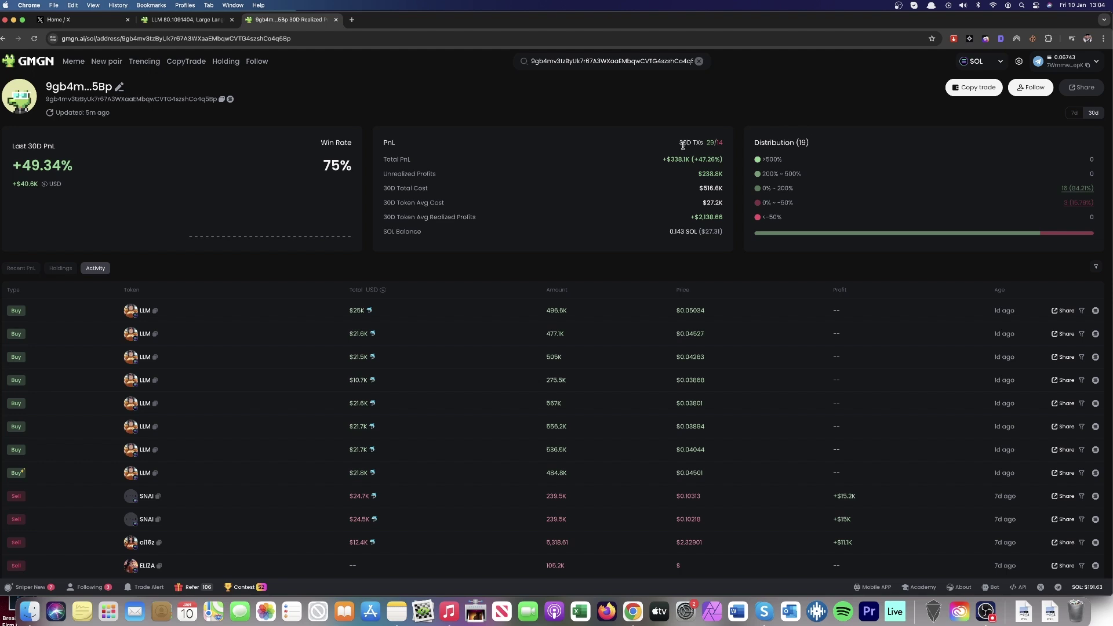
scroll(660, 168, down, 1)
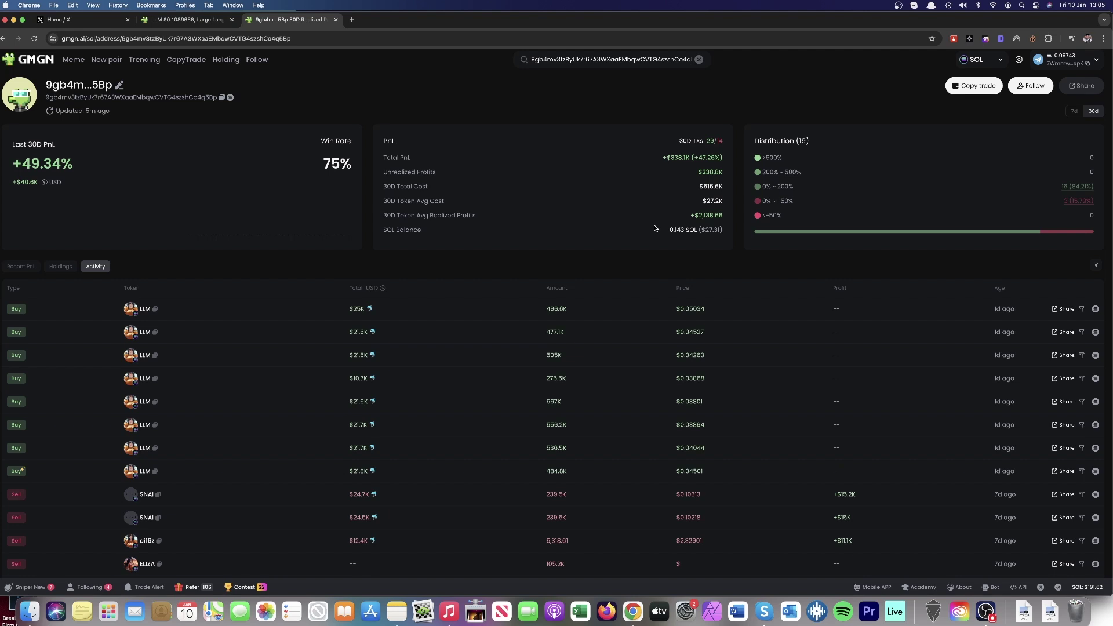
Step: Start a copy-trade for this wallet and edit the Fixed Buy Amount, leaving it at '0.'
click(983, 87)
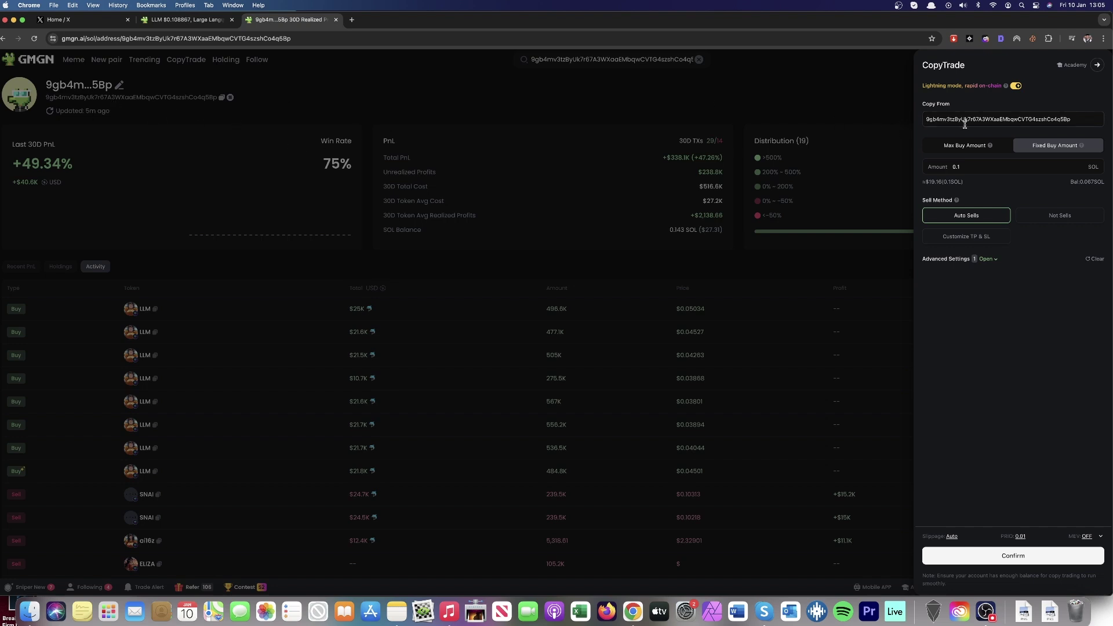
click(1055, 145)
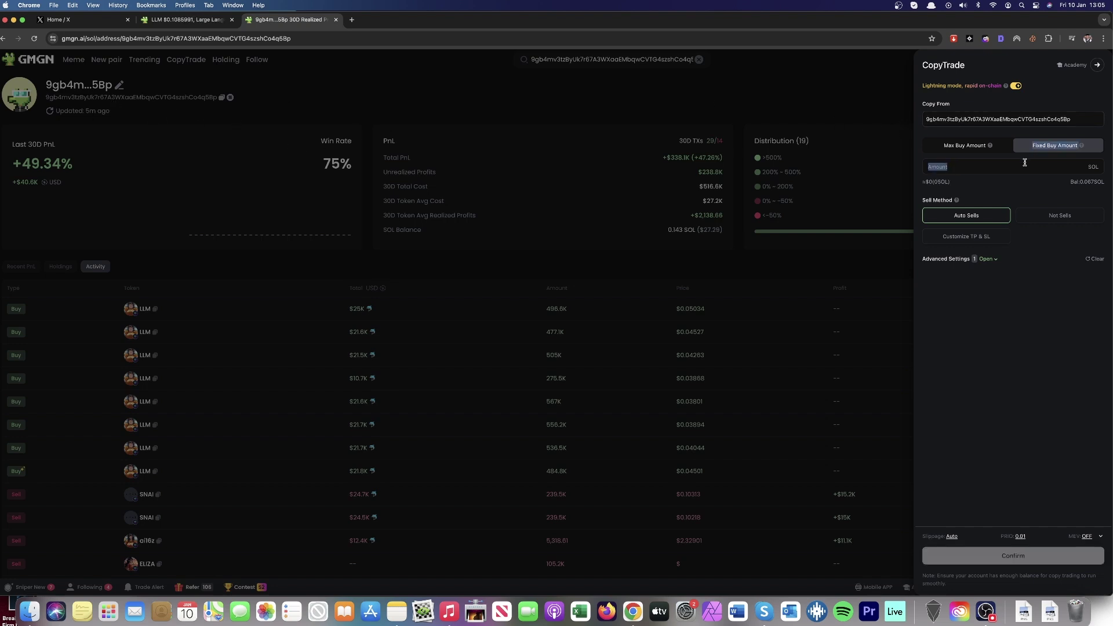
click(1025, 164)
text(0.1)
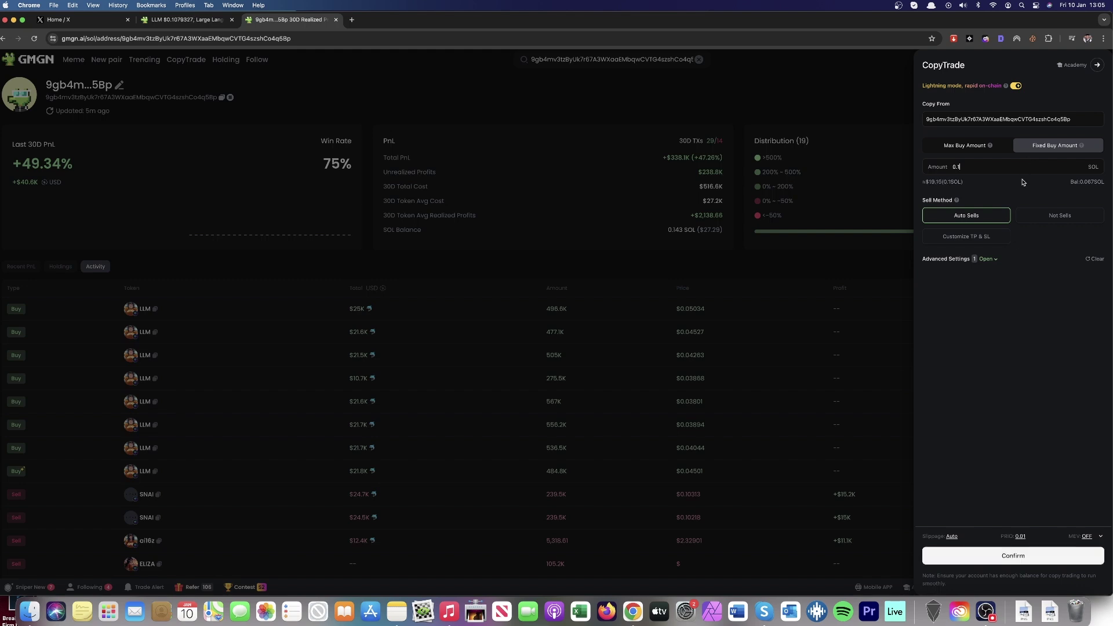
key(BackSpace)
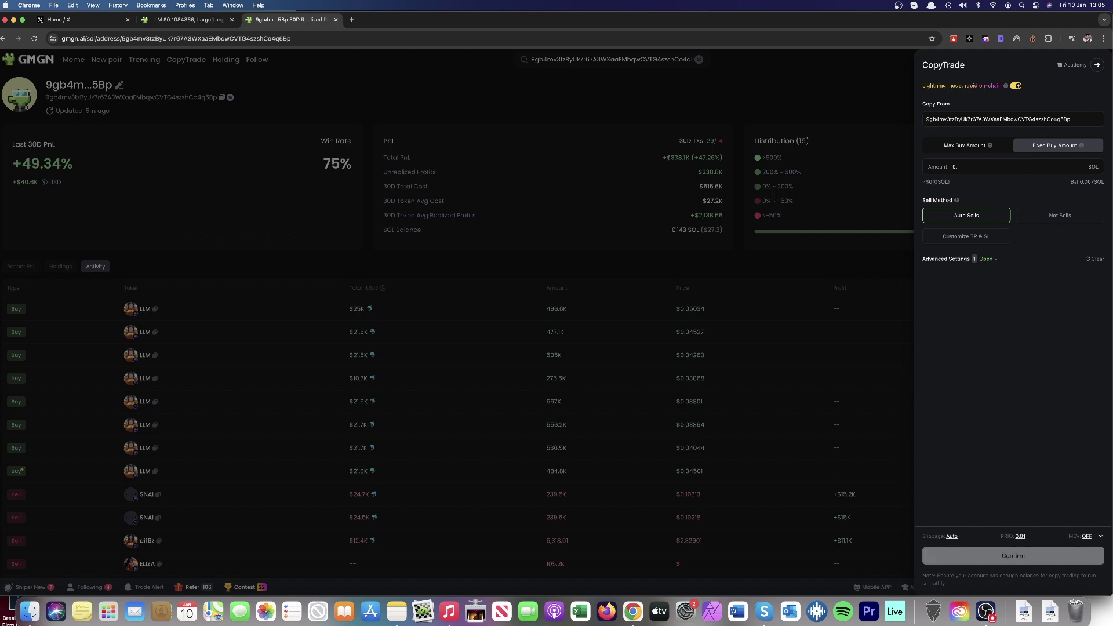
text(1)
key(BackSpace)
Step: Switch selling to Customize TP & SL and try take-profit values 50, 100 and 200 before clearing it
click(985, 238)
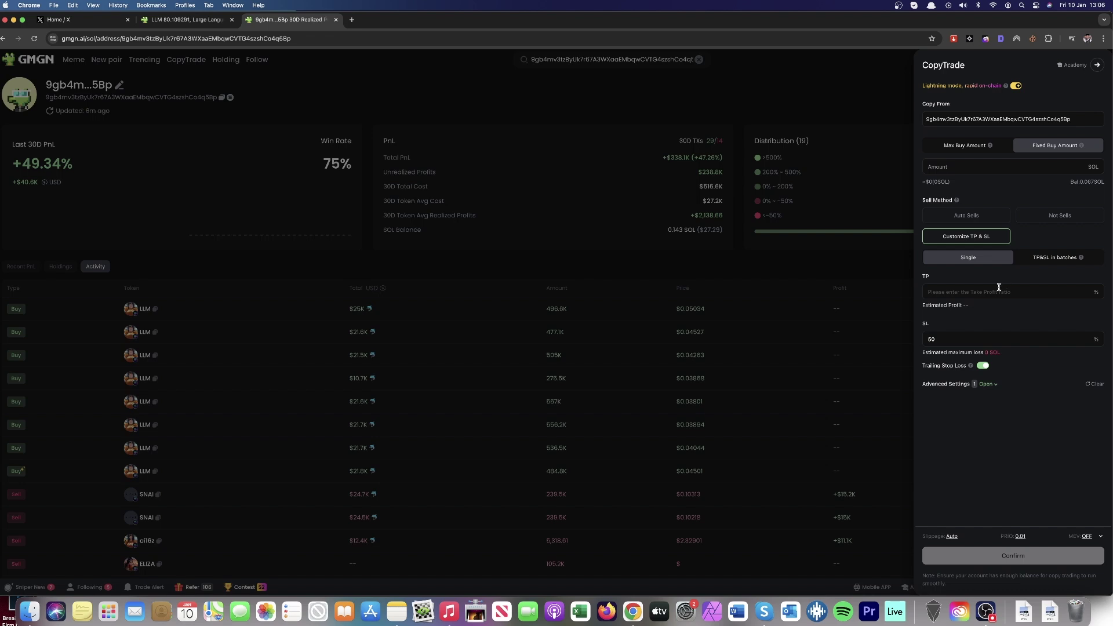
click(986, 292)
text(50)
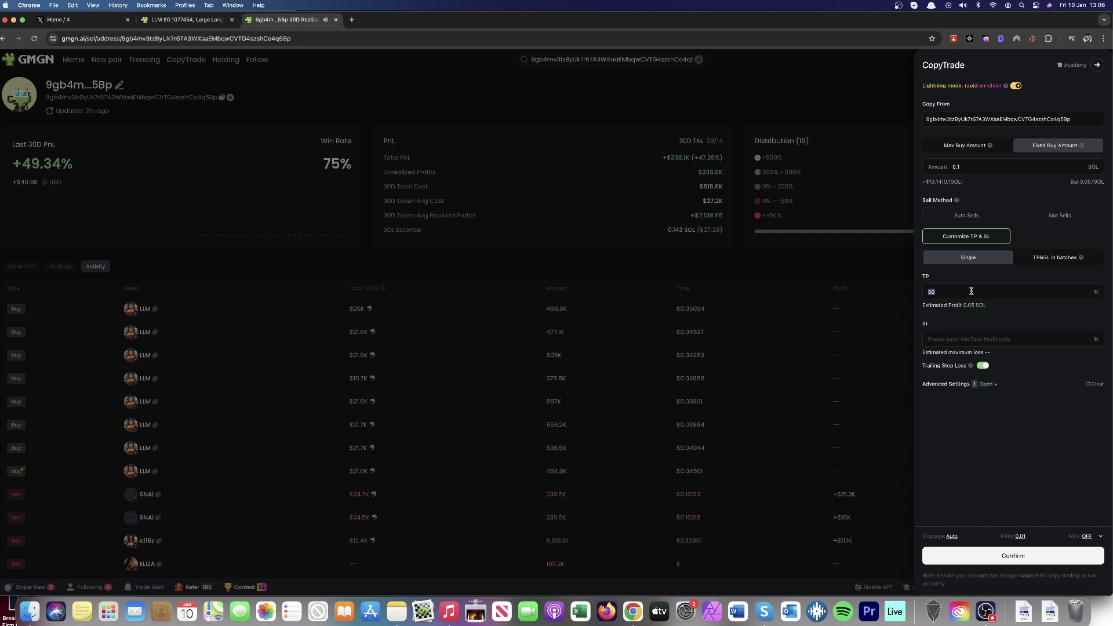
key(Right)
key(BackSpace)
key(BackSpace)
text(100)
key(BackSpace)
key(BackSpace)
key(BackSpace)
text(200)
key(BackSpace)
key(BackSpace)
key(BackSpace)
Step: Enter a stop loss of 3, then clear the stop-loss field
click(964, 342)
text(3)
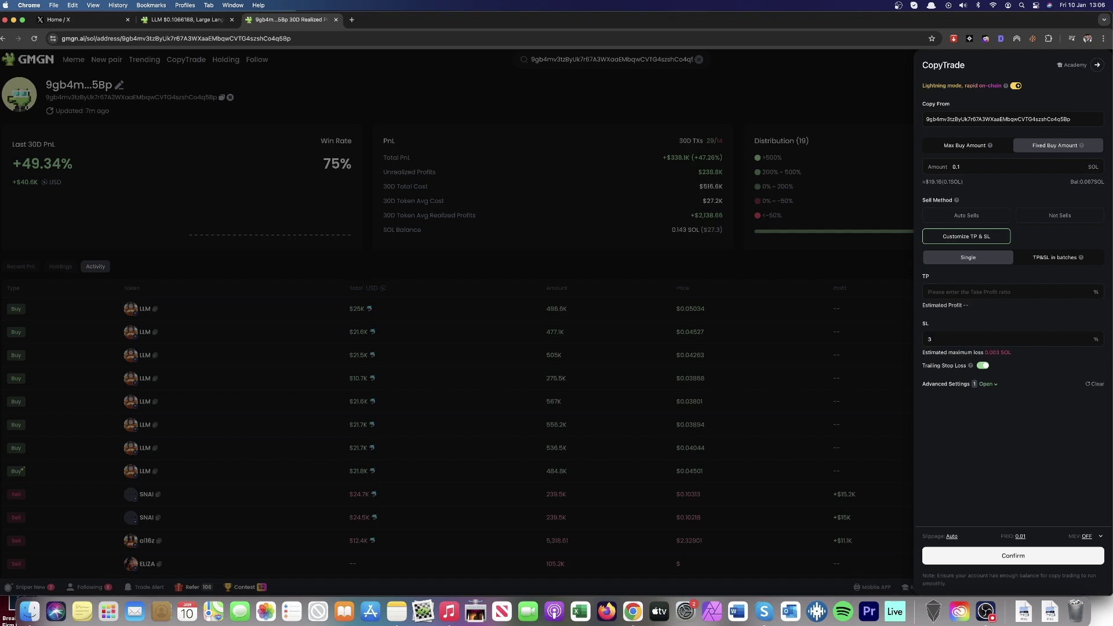
key(BackSpace)
mouse_move(972, 368)
Step: Enter stop loss 50, return to Auto Sells, and delete the 20000 Market Cap Max filter
text(50)
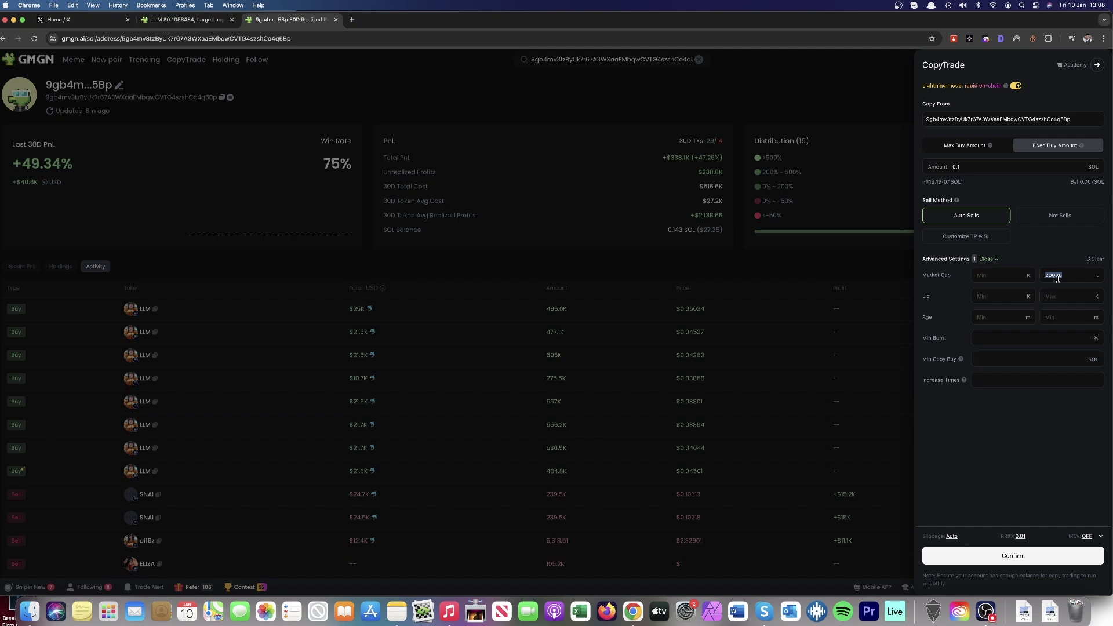
key(BackSpace)
Step: Set the priority fee to 0.01 SOL and switch on Boost mode (Anti-MEV)
click(1100, 537)
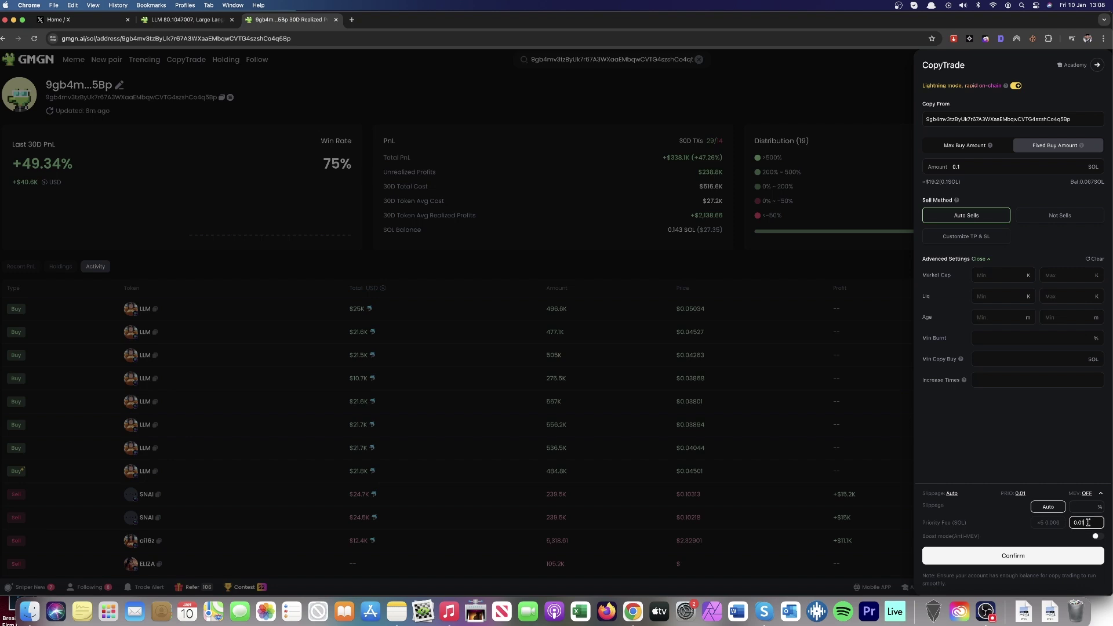
key(BackSpace)
key(BackSpace)
key(BackSpace)
key(BackSpace)
text(0.01)
click(1101, 526)
click(1095, 537)
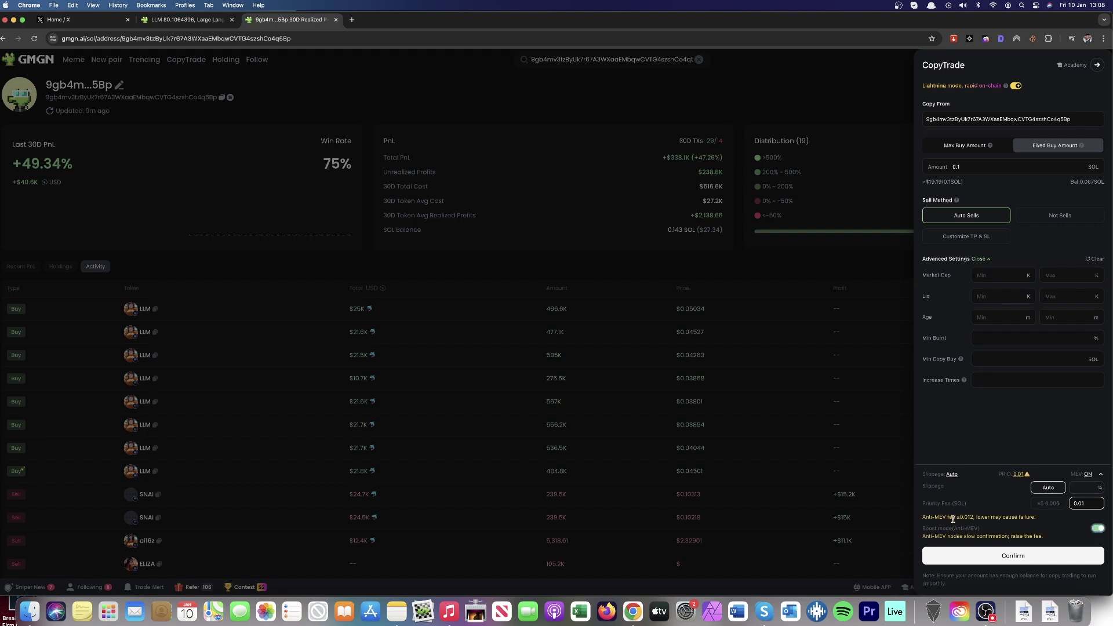
Step: Try confirming the copy-trade, dismiss the 10-wallet limit warning, and close the CopyTrade panel
click(1037, 558)
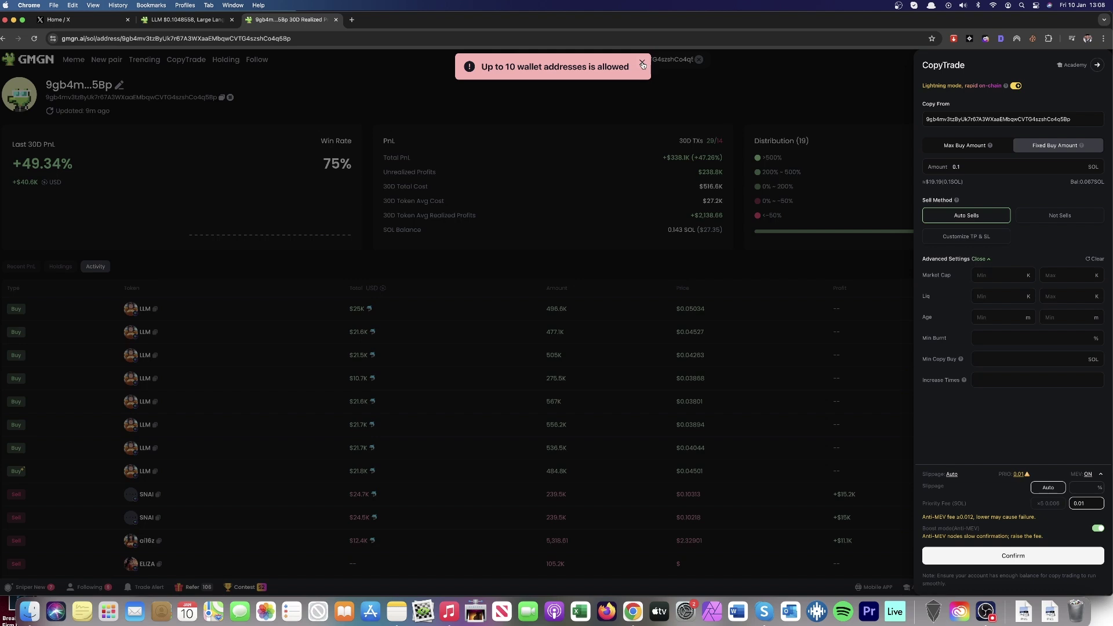
click(642, 63)
click(477, 83)
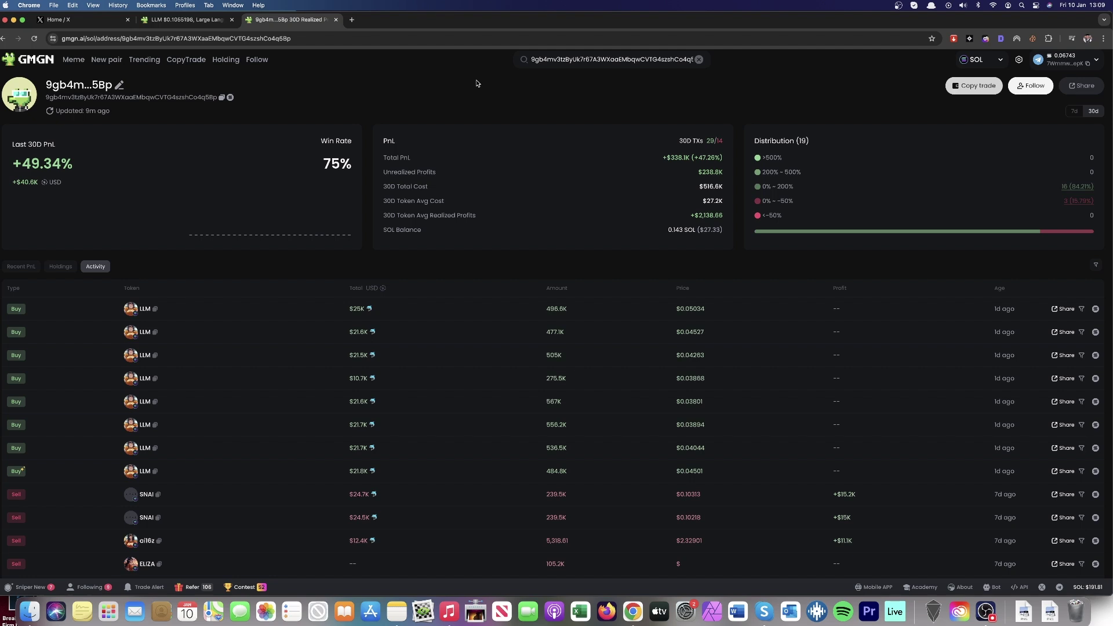
Step: Go to the CopyTrade page listing the ten tracked wallets and their copy-trades
click(185, 62)
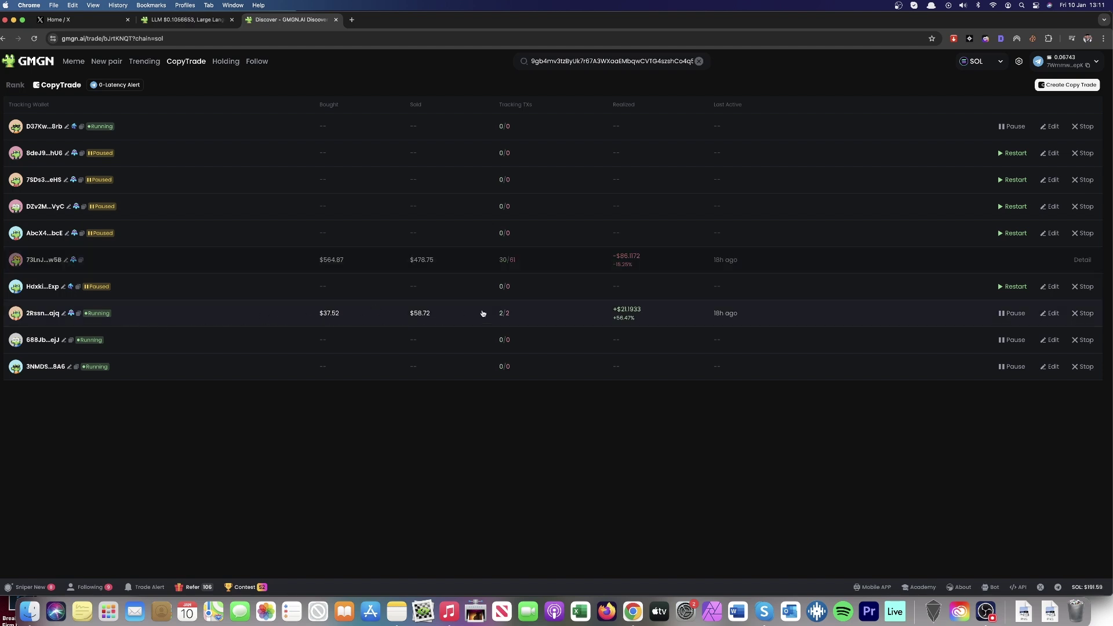
Step: Give the +$21.19-profit copy-trade custom 100% take-profit, 50% trailing stop-loss, and anti-MEV boost
click(1048, 316)
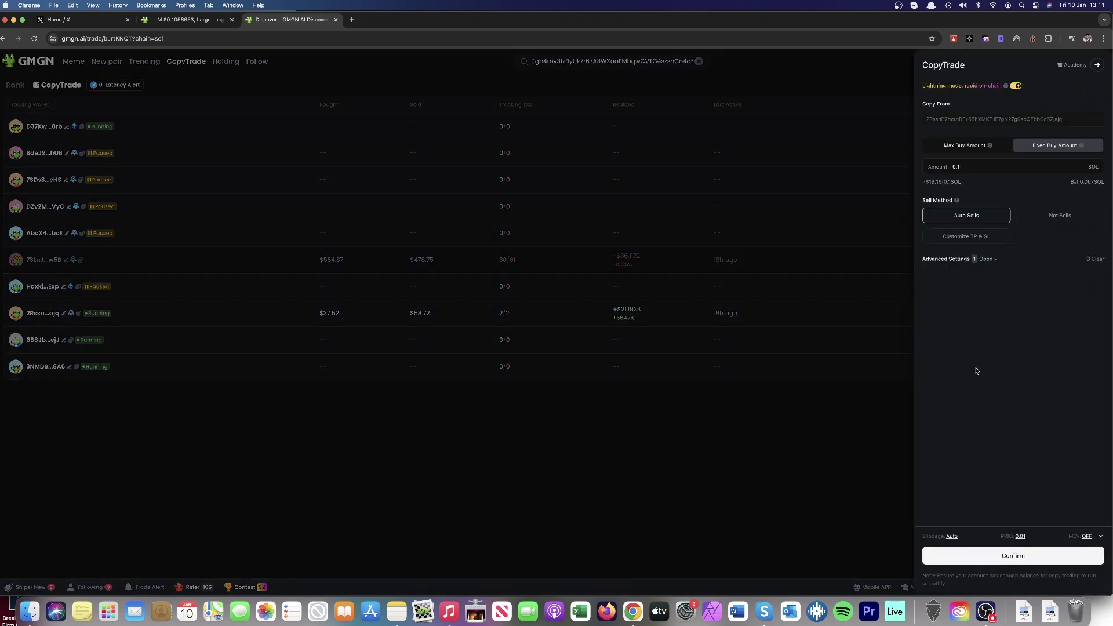
click(978, 237)
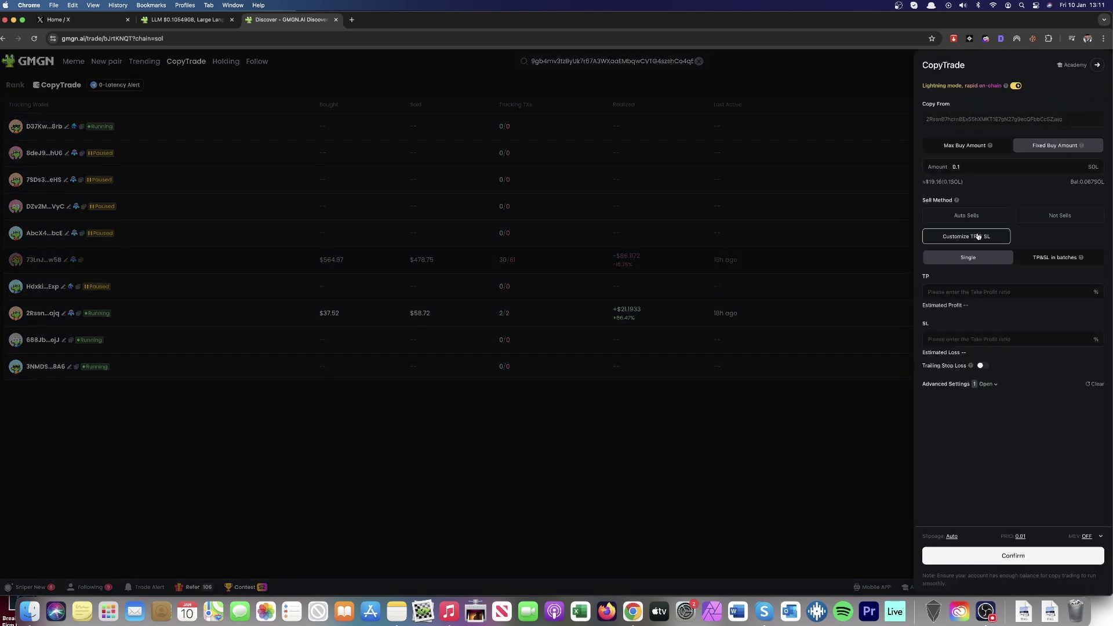
click(950, 337)
text(50)
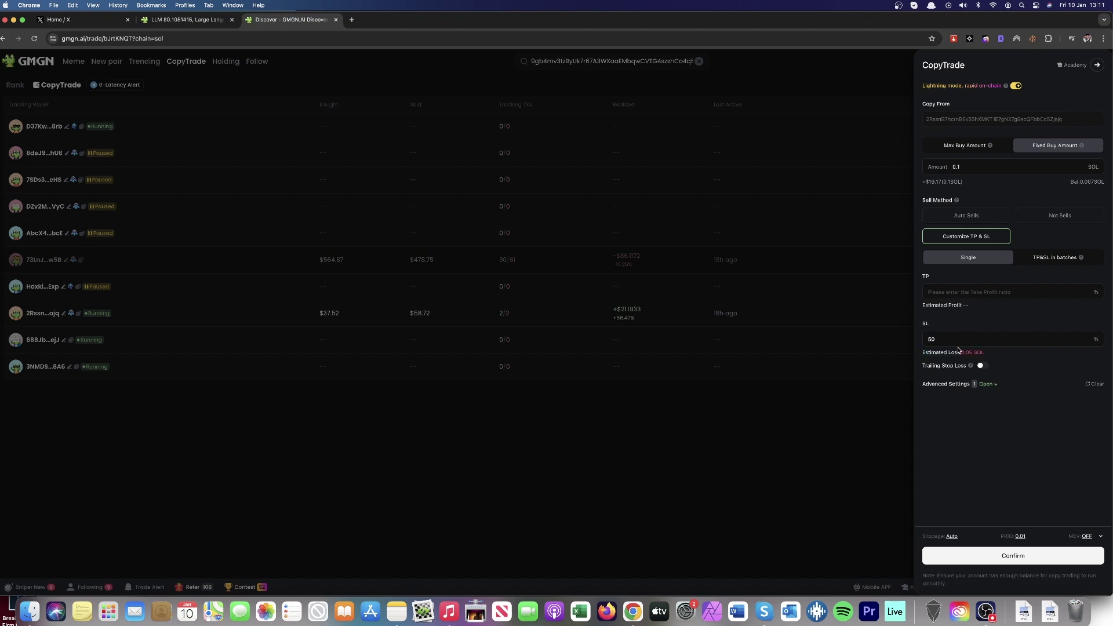
click(982, 366)
click(960, 292)
text(100)
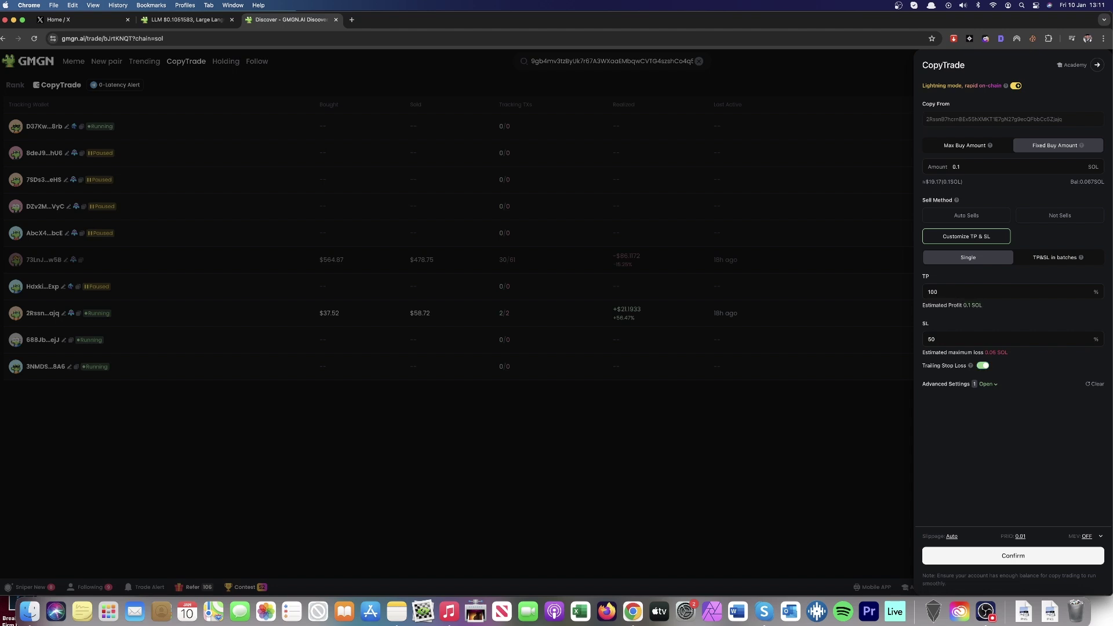
click(1097, 538)
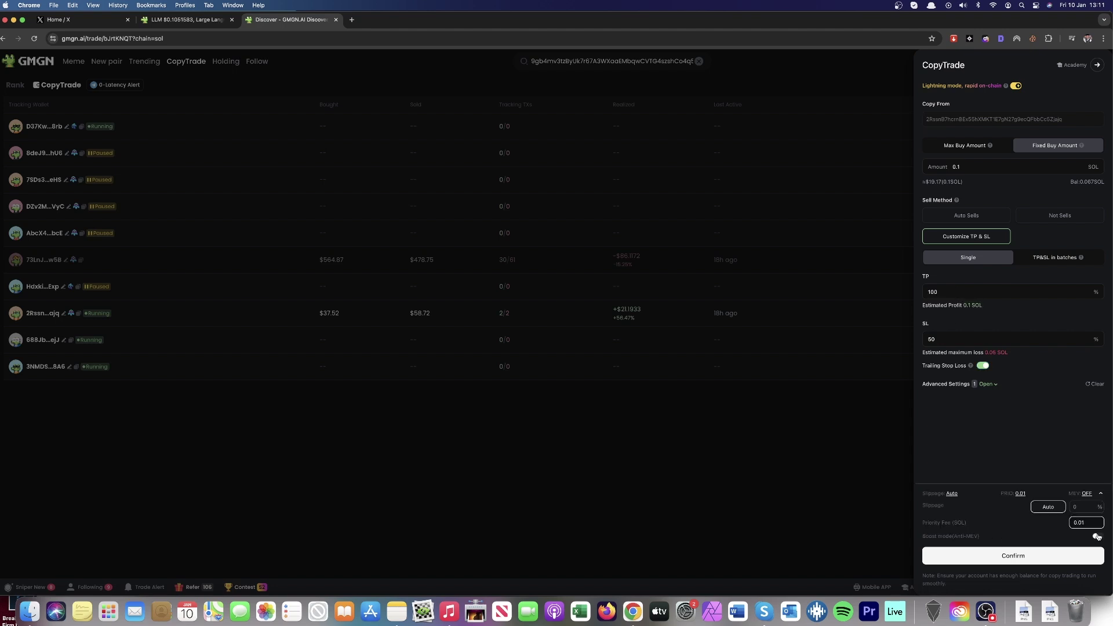
click(1097, 538)
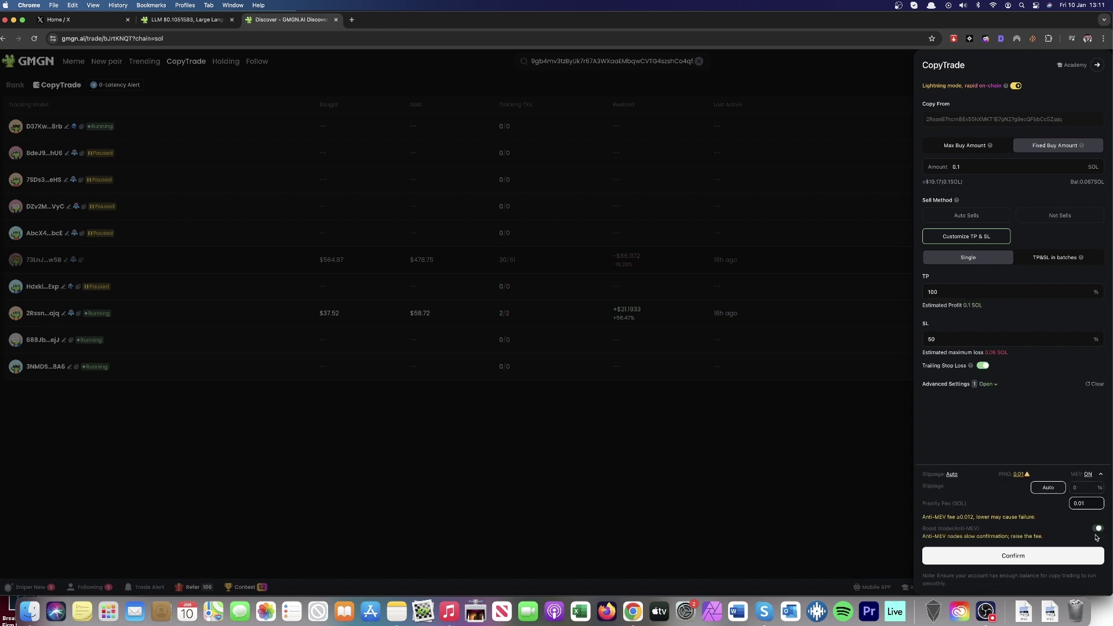
click(1059, 557)
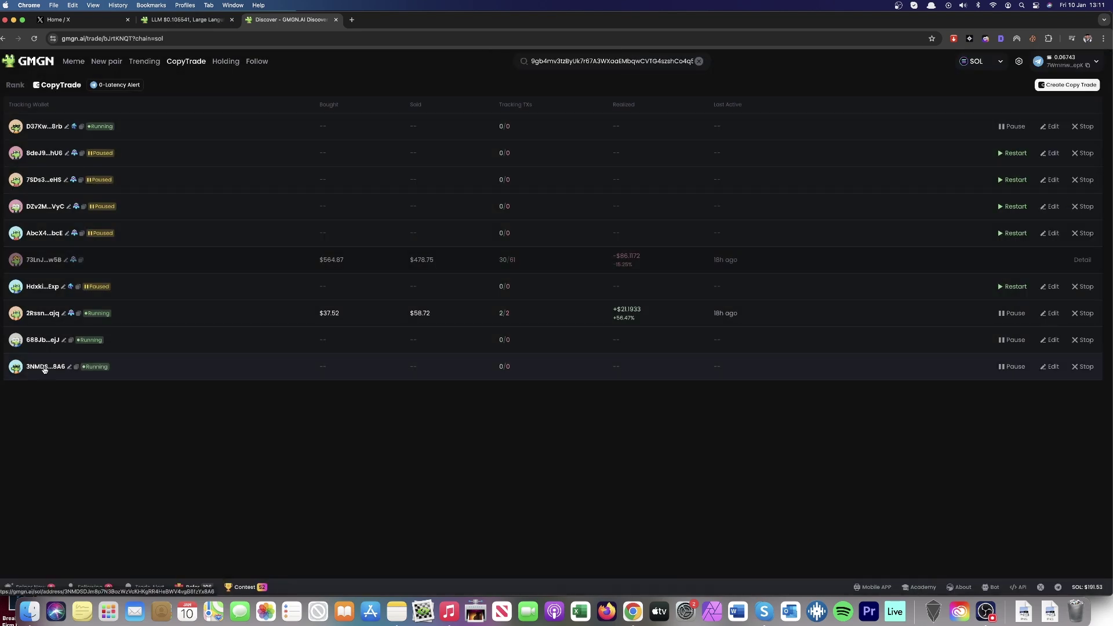
click(44, 369)
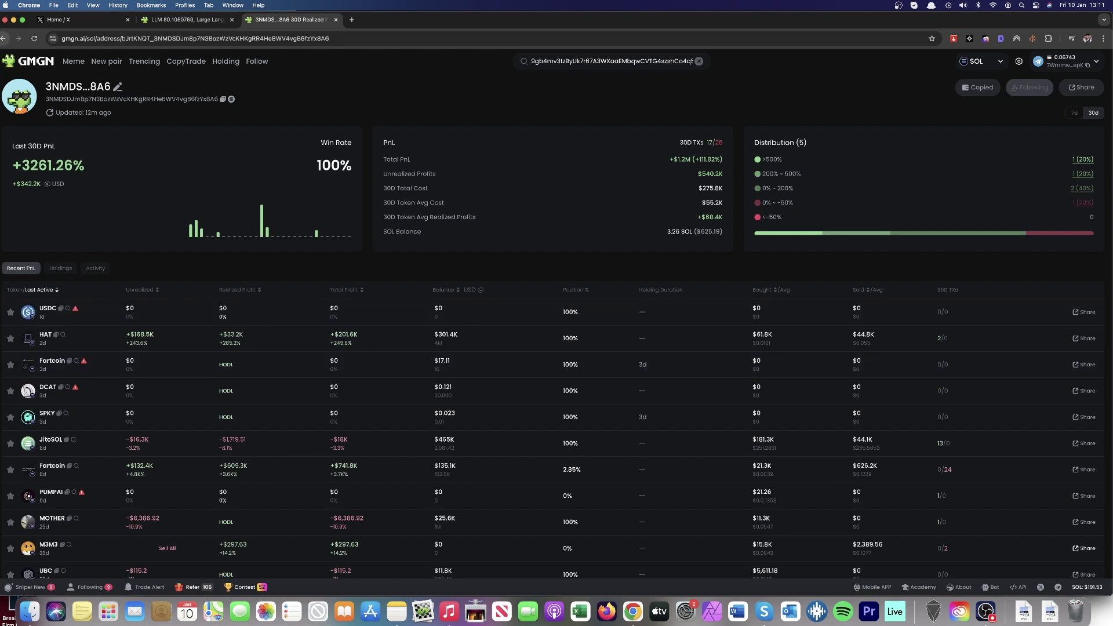
click(4, 39)
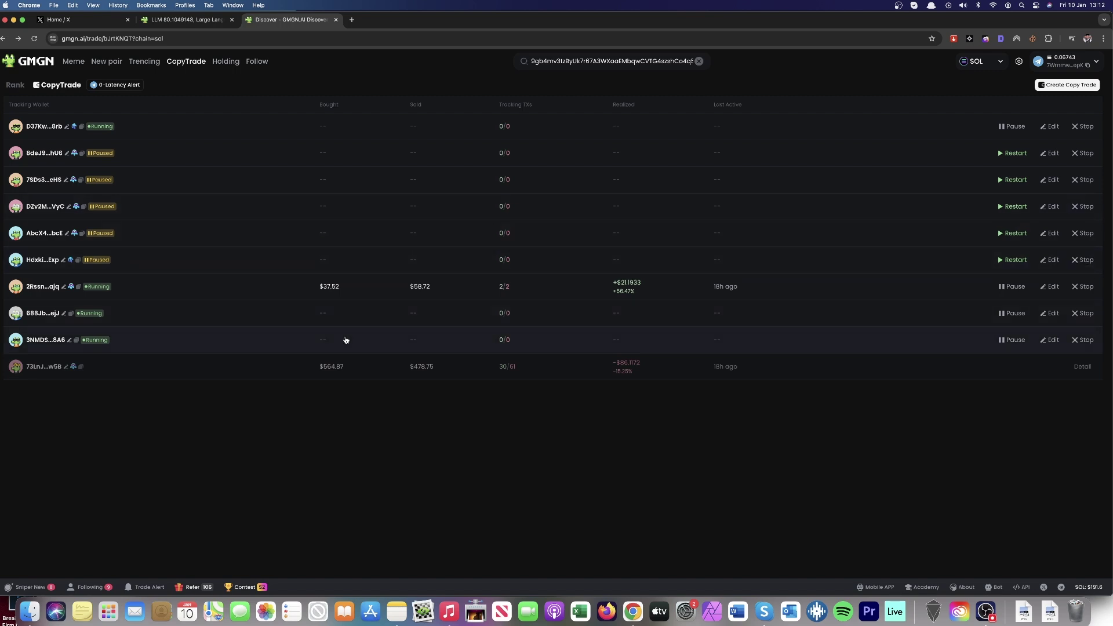
Step: Stop the top two copy-trades, then glance at followed wallets and return to CopyTrade
click(1083, 127)
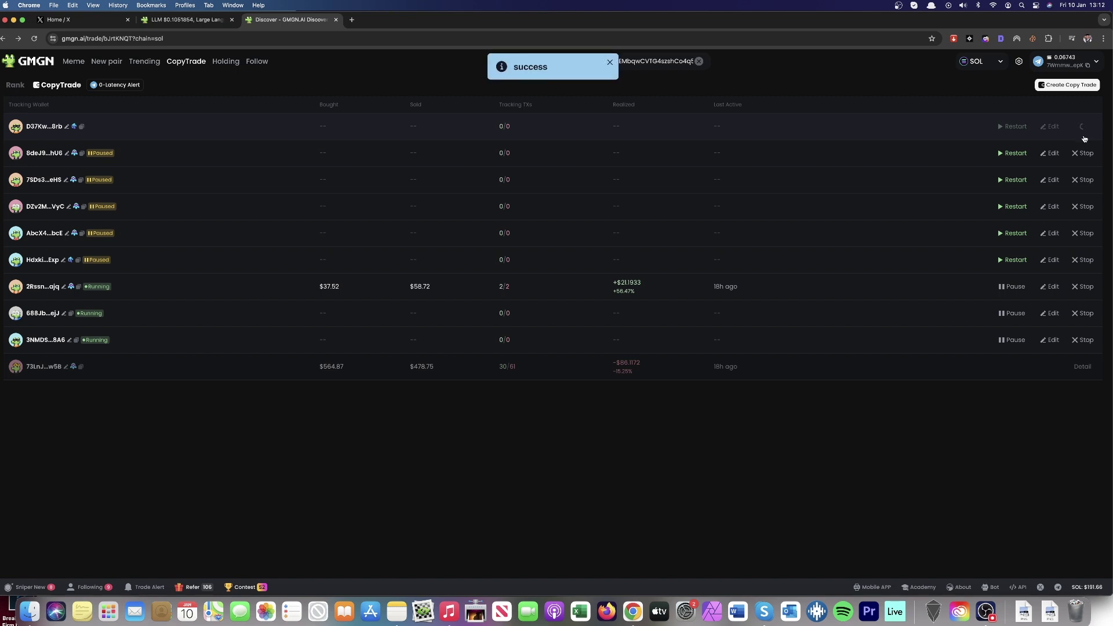
click(1082, 153)
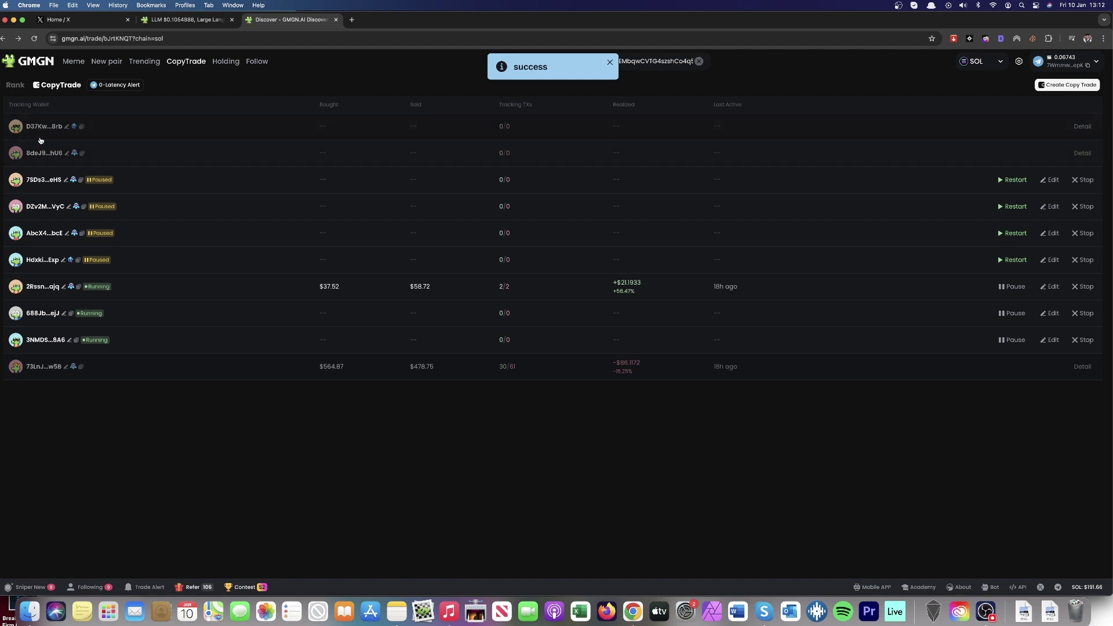
click(257, 61)
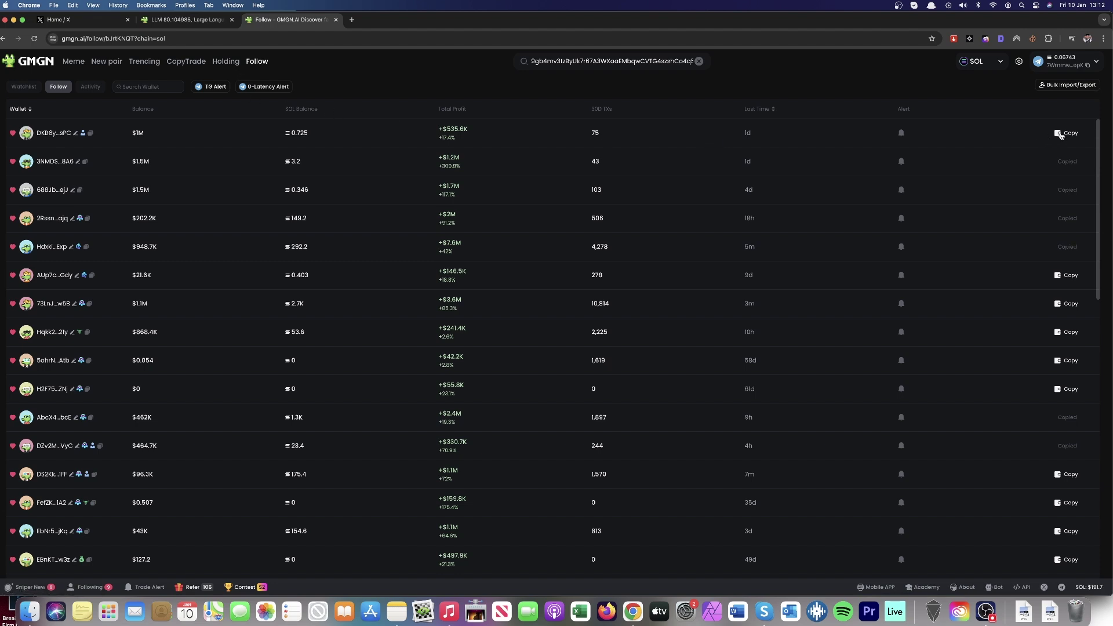
click(186, 63)
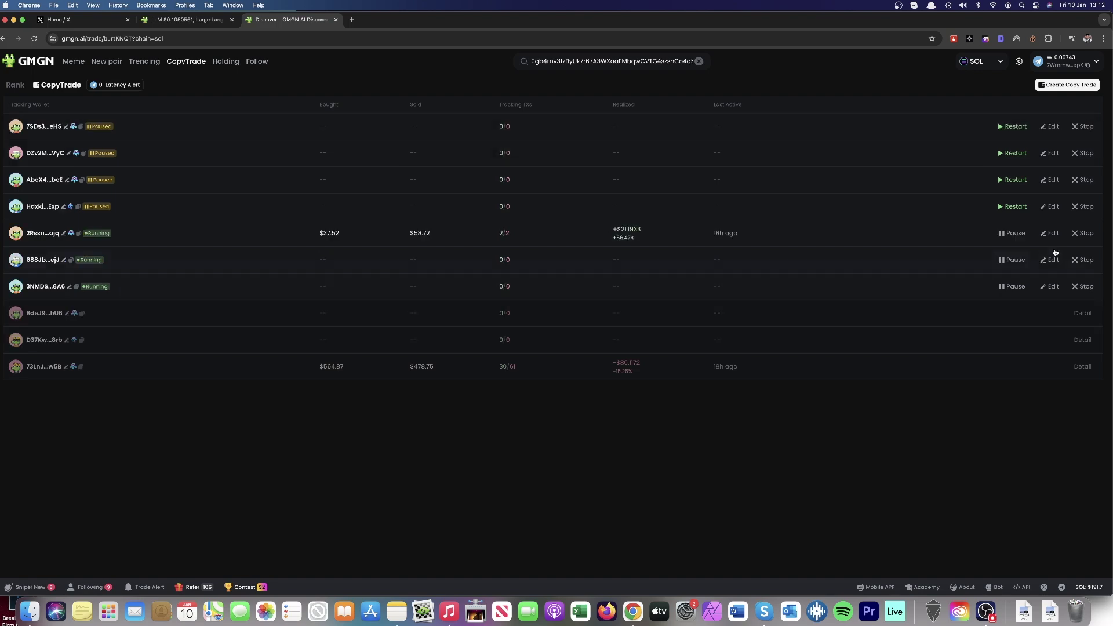
click(144, 61)
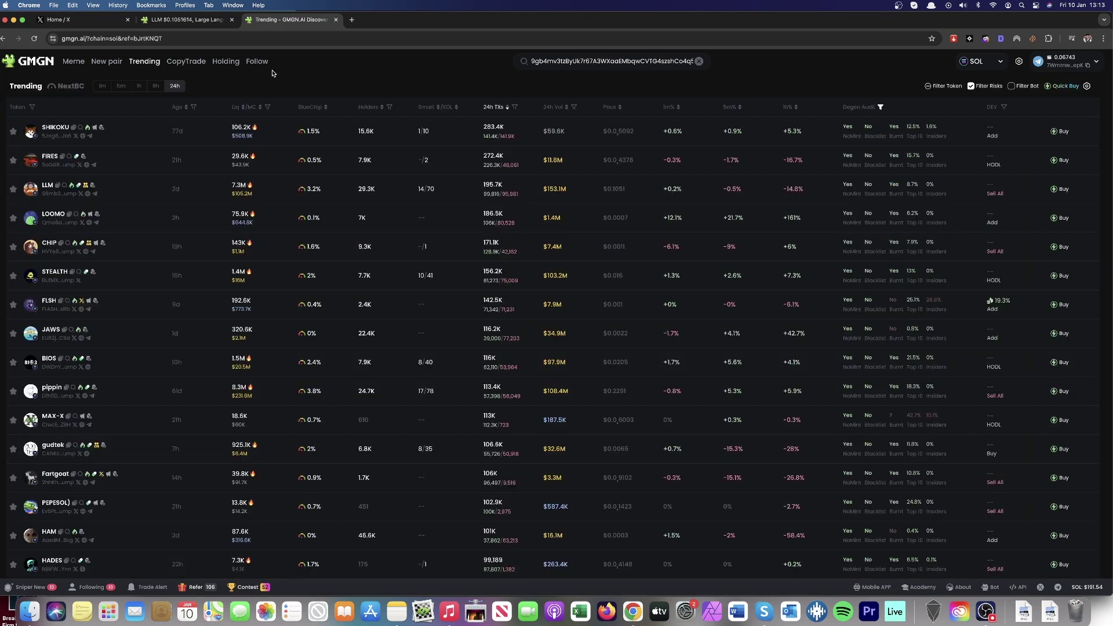